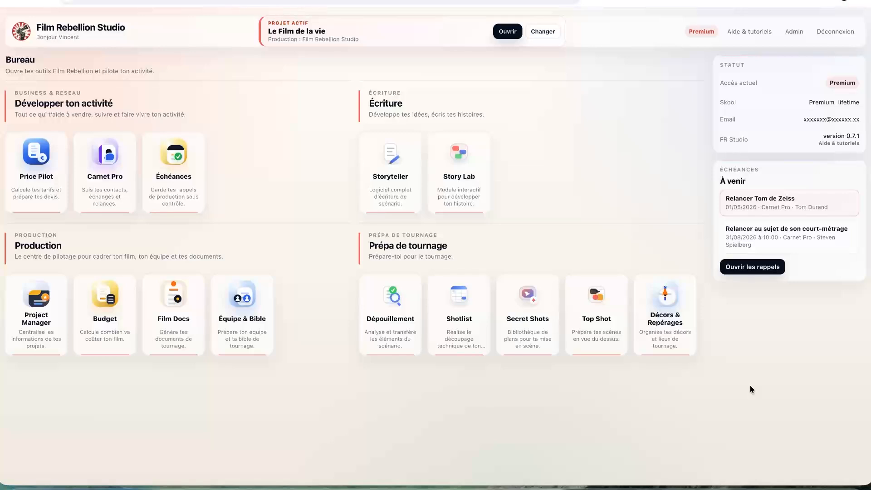
- Open the Story Lab writing module for the active project
click(468, 168)
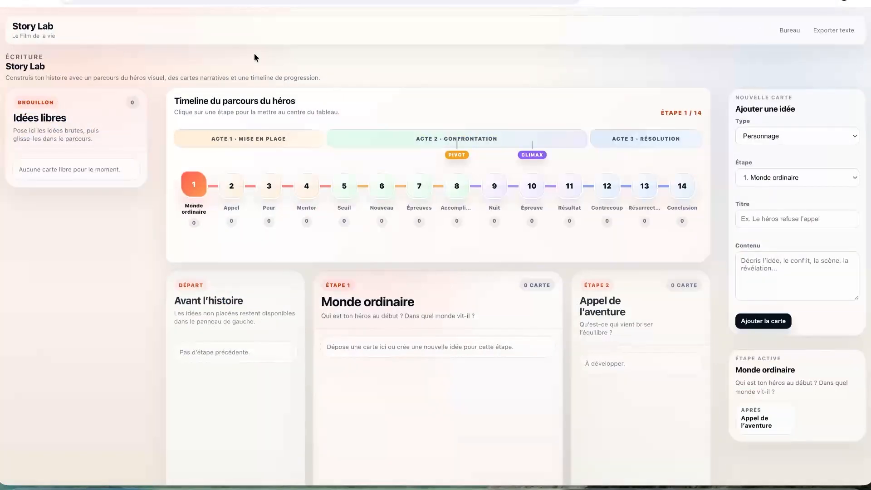
drag(59, 37, 9, 37)
click(92, 46)
- Browse the hero's journey stages Peur de l'appel, Passage du seuil, Accomplissement and Nouveau monde, and examine their guiding questions and neighbouring stages
mouse_move(230, 194)
click(268, 192)
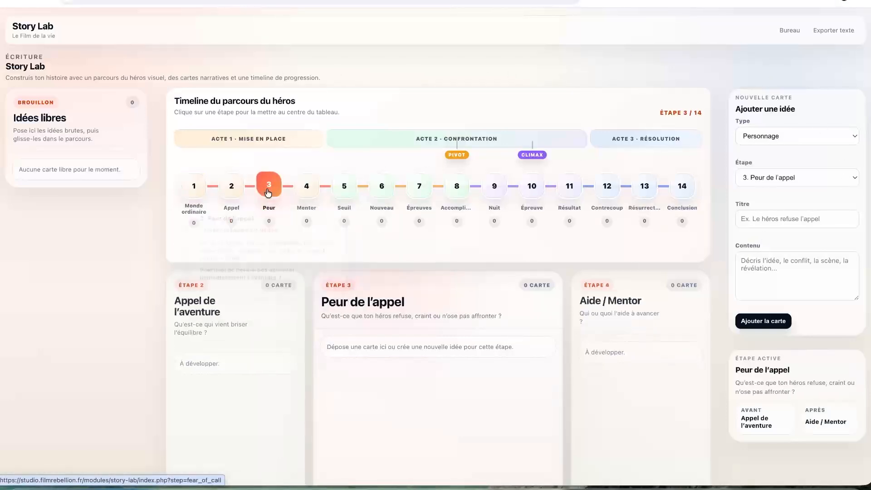
click(342, 191)
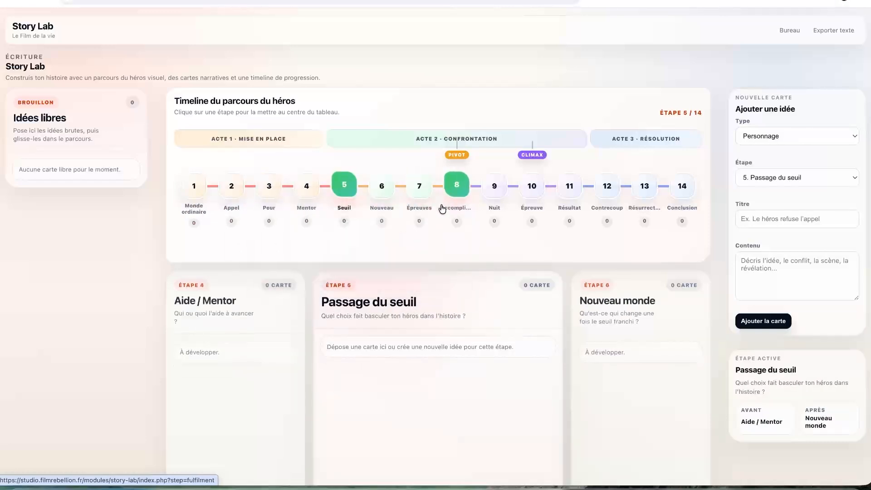
click(454, 194)
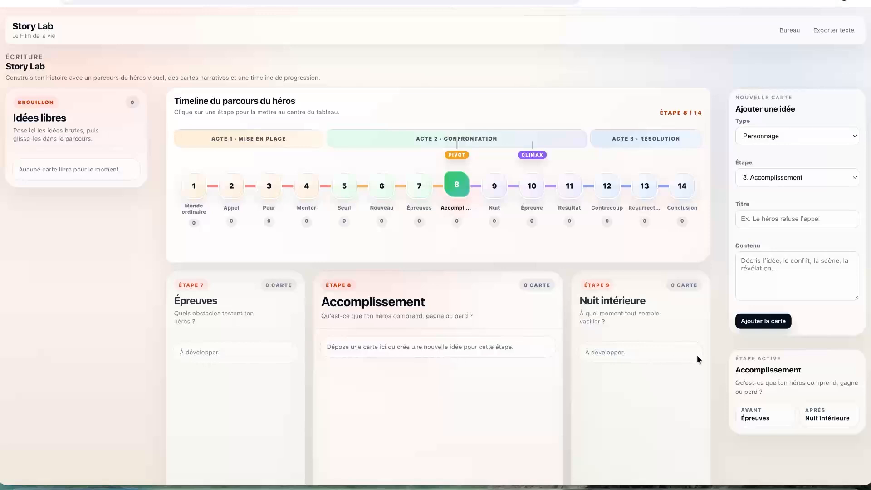
scroll(697, 360, down, 3)
scroll(700, 358, up, 2)
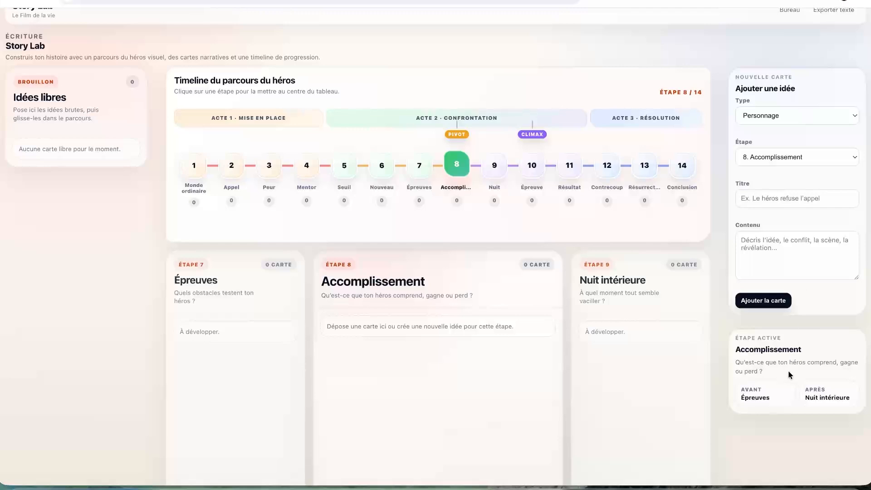
click(760, 395)
click(759, 394)
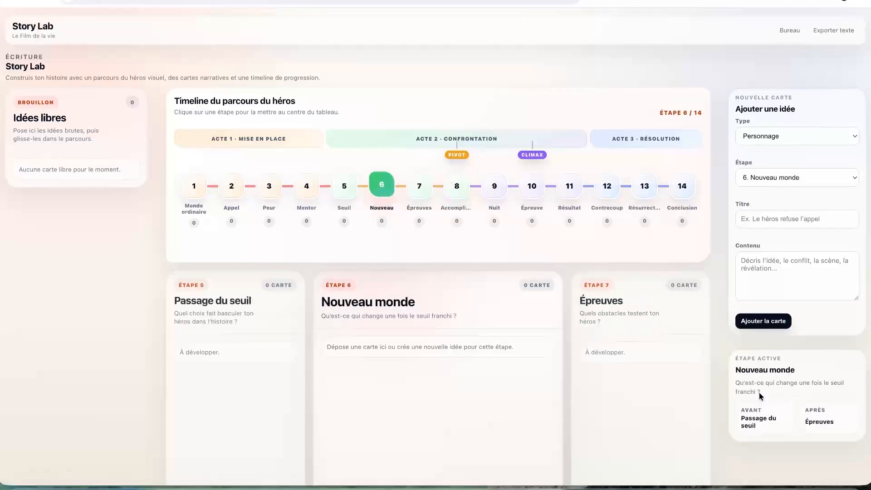
click(759, 409)
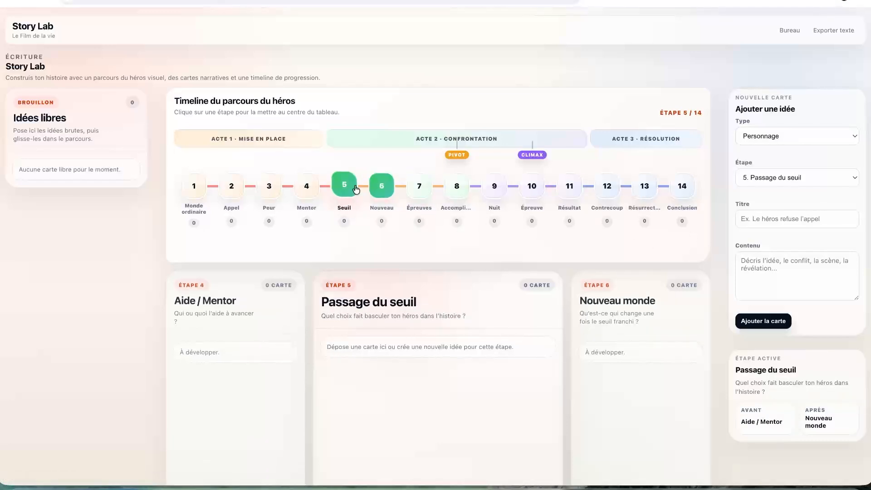
- Return the hero's journey timeline to stage 1, Monde ordinaire
click(777, 137)
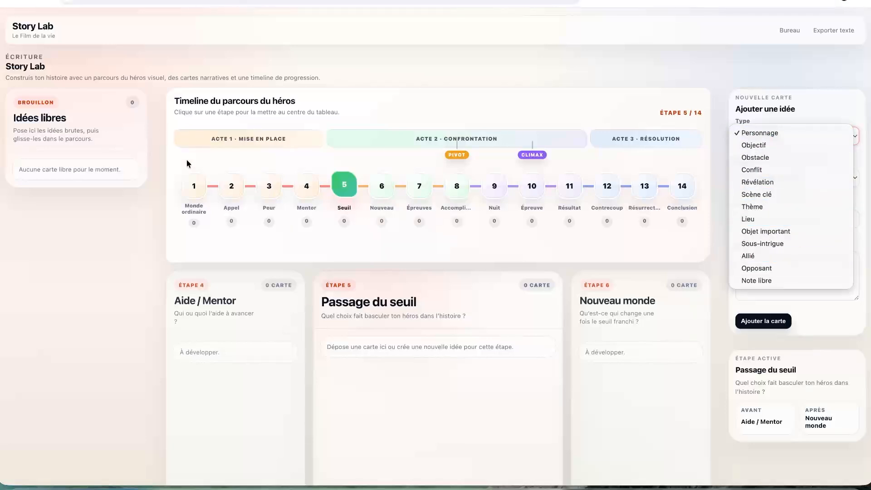
click(196, 188)
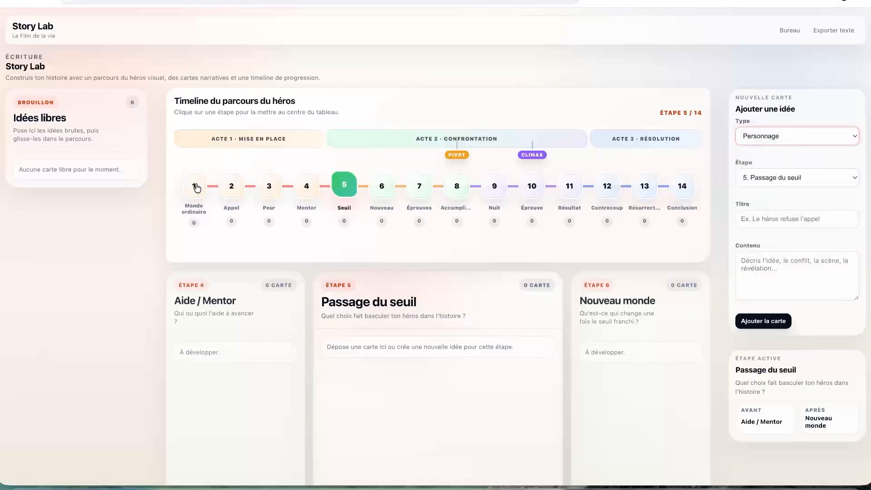
click(196, 187)
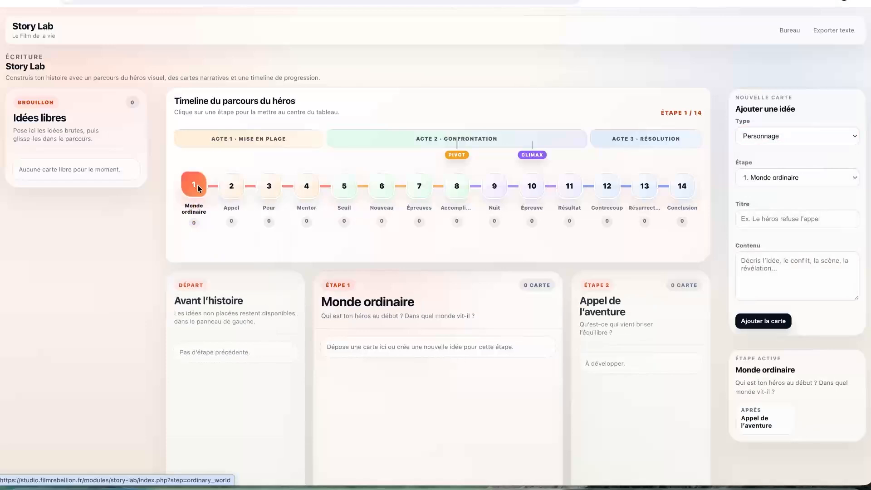
- Set the new card's type to Personnage and its stage to Idées libres
click(804, 143)
click(804, 144)
click(842, 179)
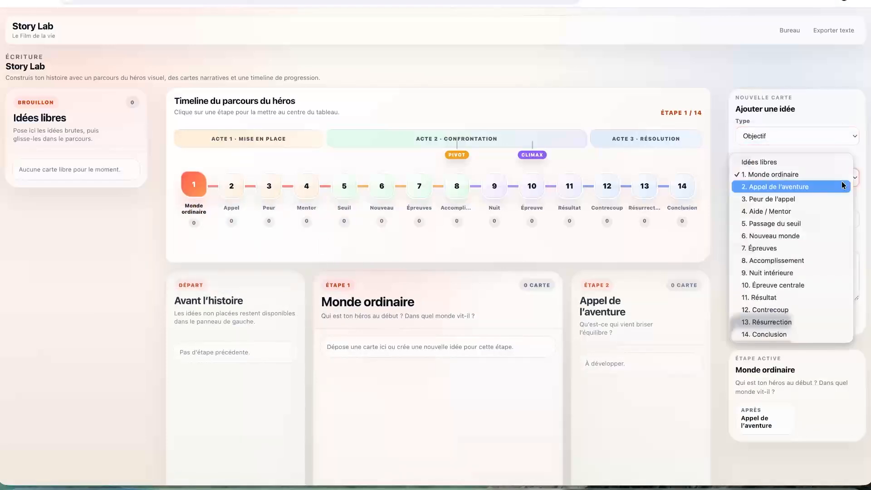
click(806, 164)
click(776, 133)
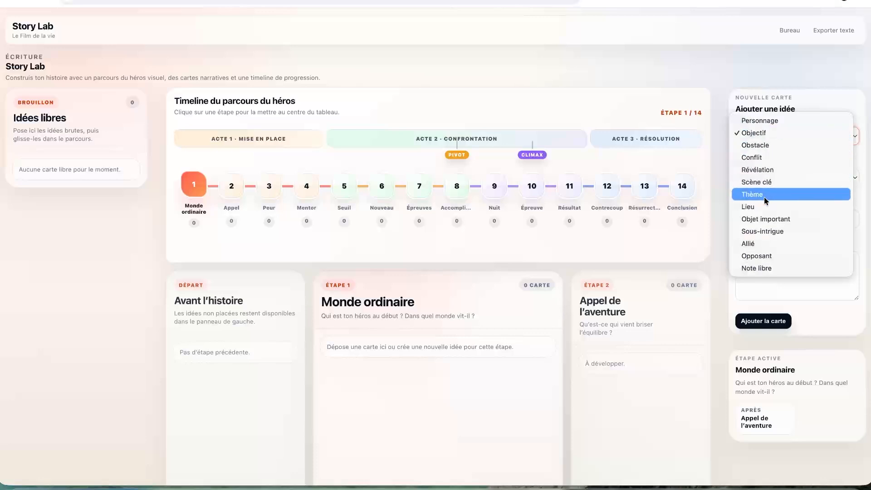
click(766, 121)
- Title the new character card "Personnage gaucher"
click(783, 219)
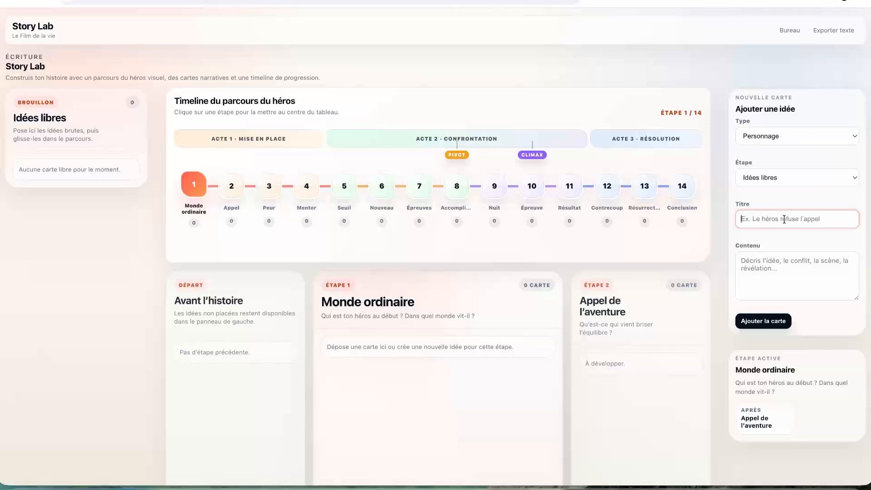
text(Pe)
key(BackSpace)
text(ersonnage)
key(BackSpace)
key(BackSpace)
key(BackSpace)
key(BackSpace)
key(BackSpace)
key(BackSpace)
key(BackSpace)
text(d)
key(BackSpace)
text(sonnage gaucher)
- Enter "Et il ne trouve pas de tire bouchon adapté." as the character card's content and add the card
key(Tab)
text(Et )
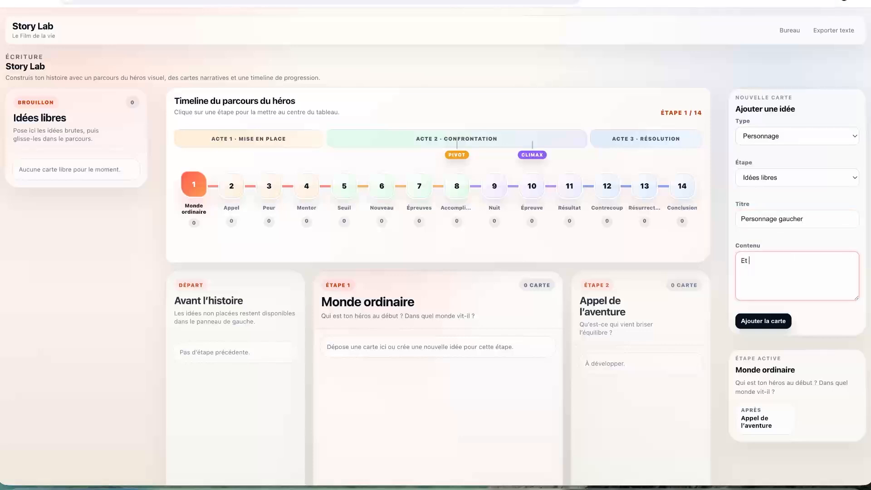
text(il ne trouve pas de tire bouchon adapté.)
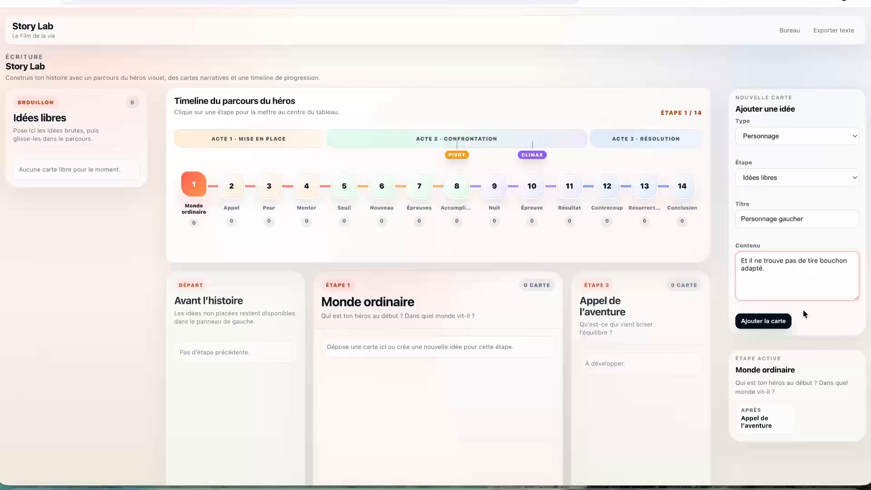
click(763, 320)
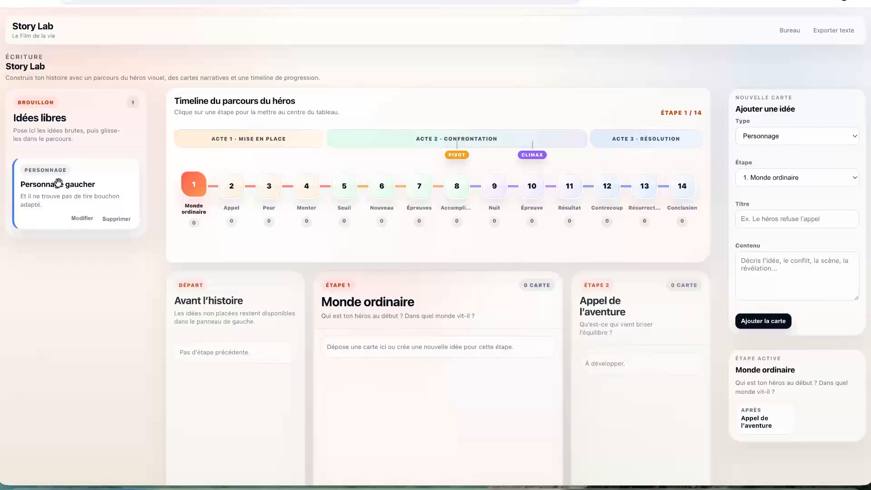
- Set up another new card with type Thème and stage Idées libres
click(794, 136)
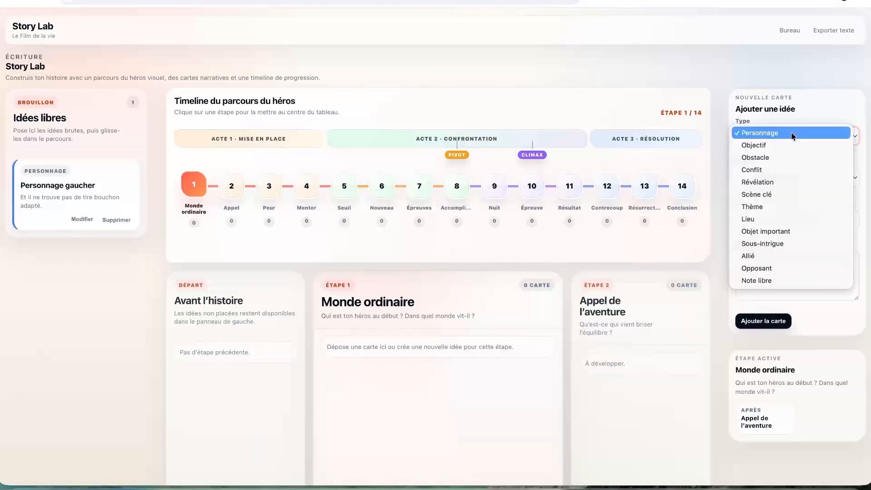
click(795, 207)
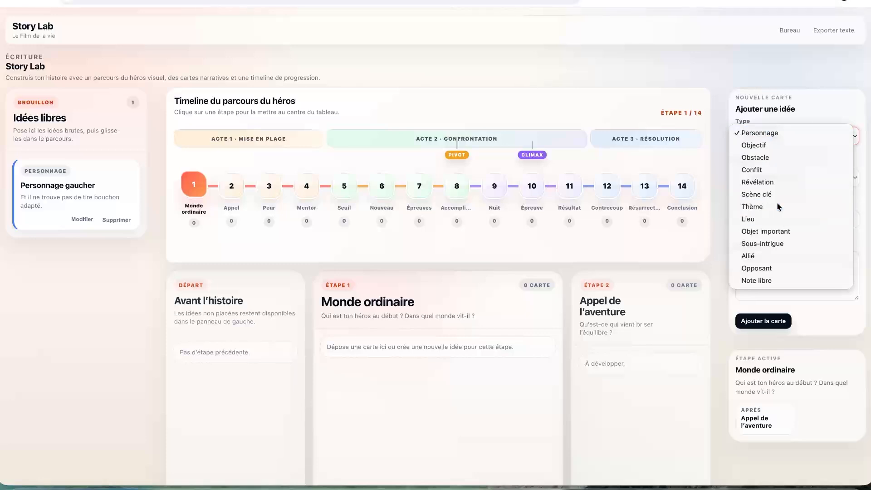
click(795, 186)
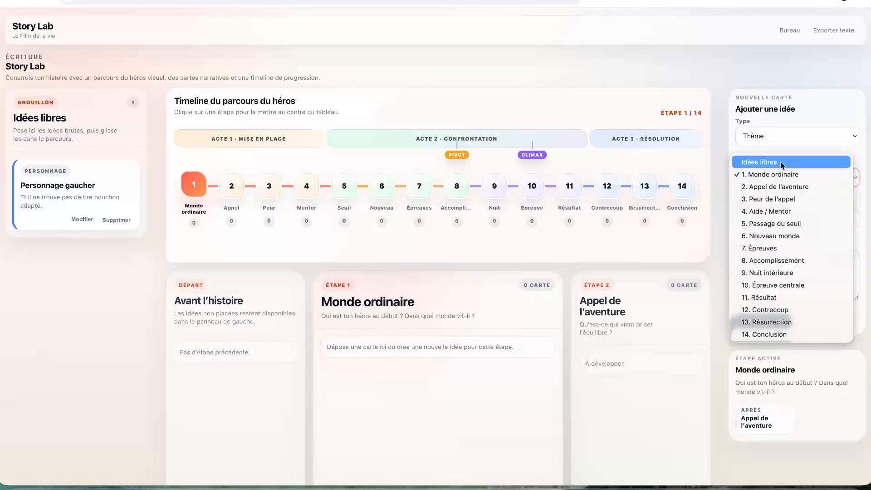
click(782, 162)
- Title the theme card "La diversité"
click(775, 222)
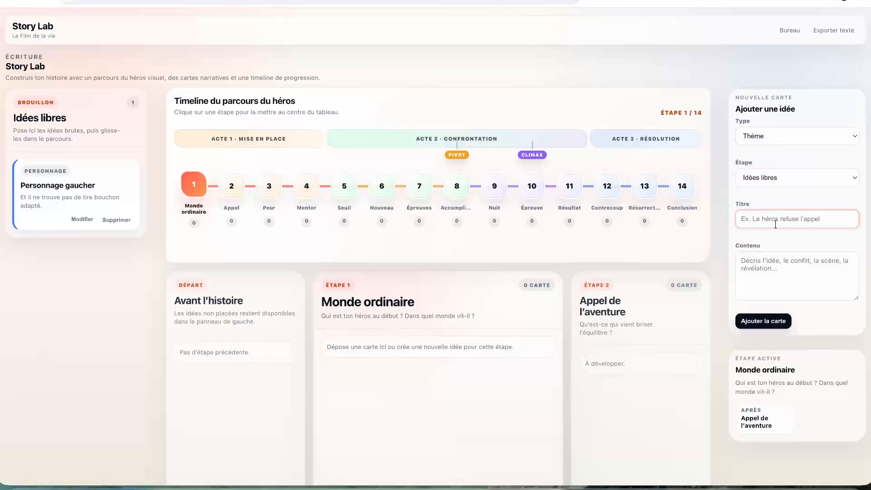
text(LA diversité)
key(BackSpace)
key(BackSpace)
key(BackSpace)
key(BackSpace)
key(BackSpace)
key(BackSpace)
key(BackSpace)
key(BackSpace)
key(BackSpace)
key(BackSpace)
key(BackSpace)
text(a diversité)
- Enter "Réfléchir au mode adapté à nos particualarités." as the theme card's content and add the card
click(806, 278)
text(Réf)
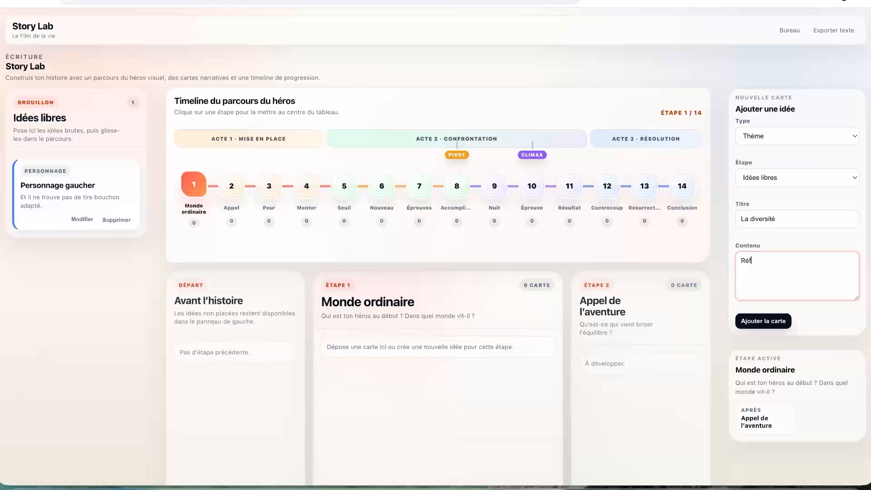
text(léchir au mode adapté à nos particualar)
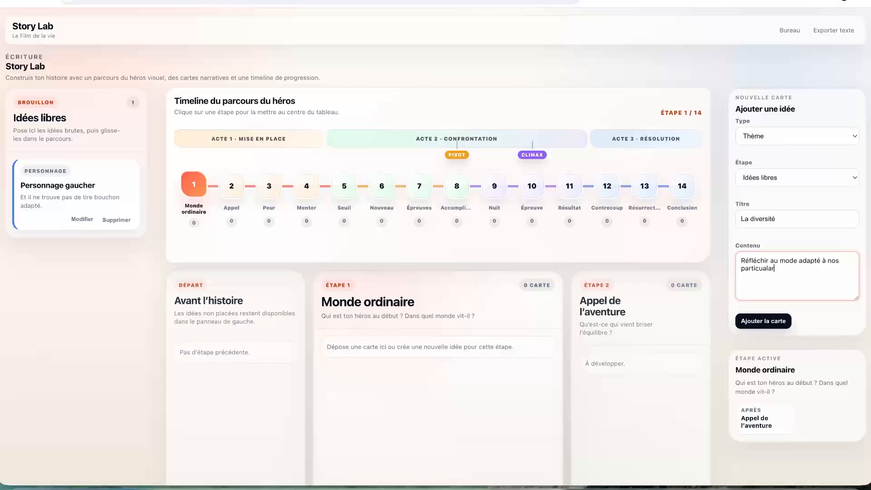
text(ités.)
click(755, 321)
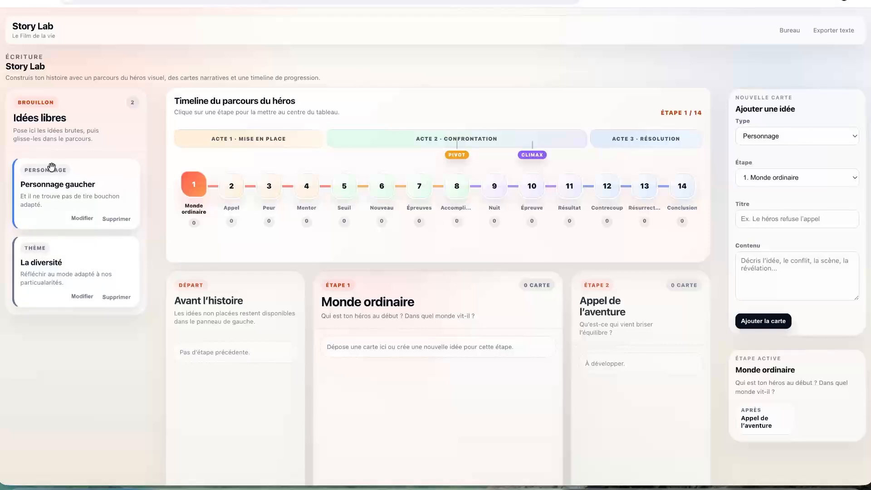
- Set up a third new card with type Conflit and stage Idées libres
click(764, 141)
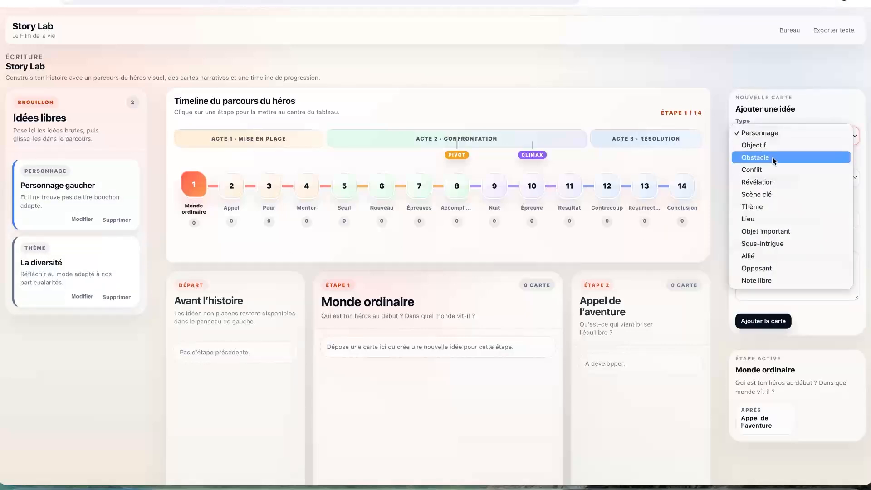
click(769, 172)
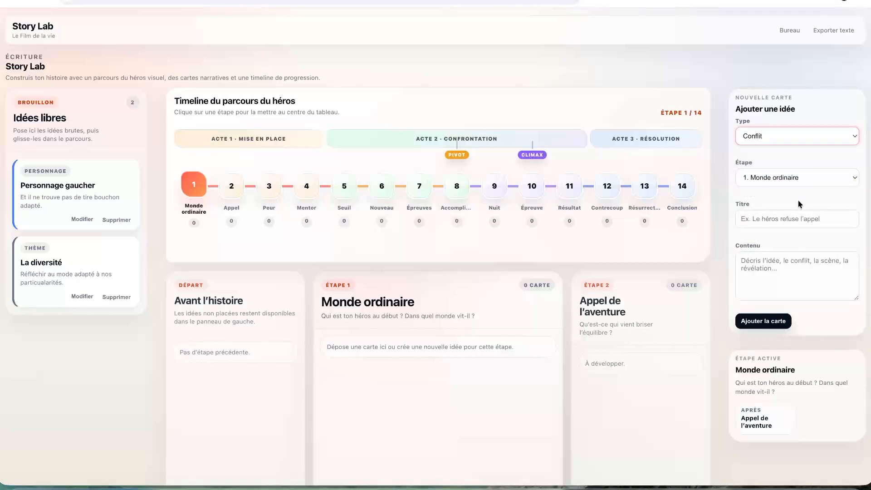
click(803, 179)
click(785, 163)
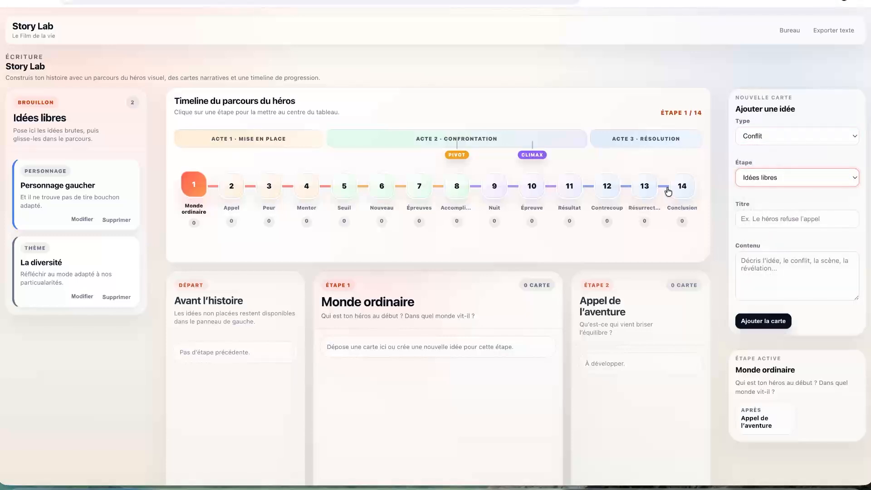
- Title the conflict card "Refus du fabricant de tire bouchon"
click(790, 211)
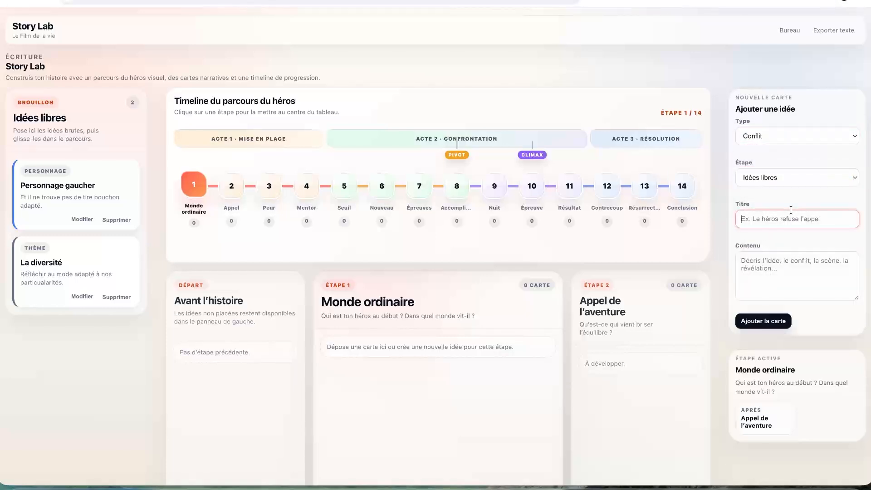
text(Le fabricatn )
text(d)
text(nt di)
text( tire o-)
key(ctrl+a)
text(Refis)
key(BackSpace)
text(us du fabricant de tire bnouchon)
key(Left)
key(Left)
key(Left)
key(Left)
key(Left)
key(Left)
key(BackSpace)
- Enter "Il refuse de fabriquer un outil adapté aux gauchers." as the conflict card's content and add the card
key(Tab)
text(I)
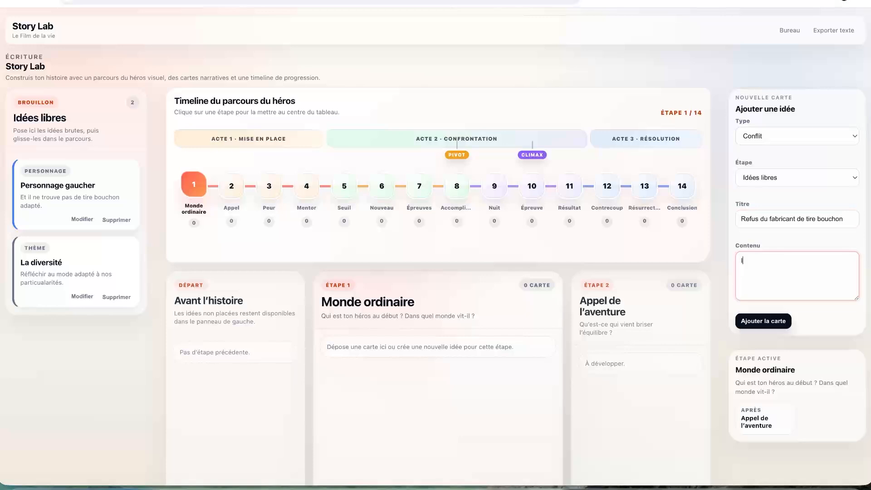
text(l refuse de fabriquer un outil adapté au)
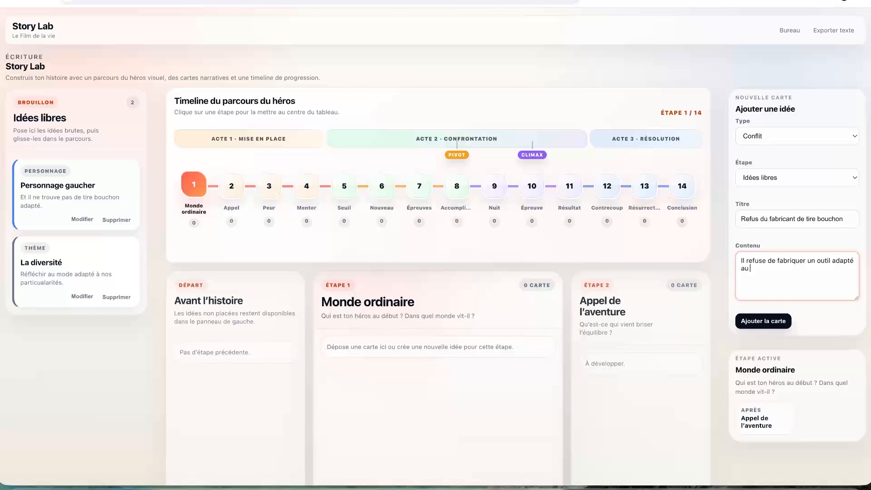
text(x gauchers.)
click(763, 321)
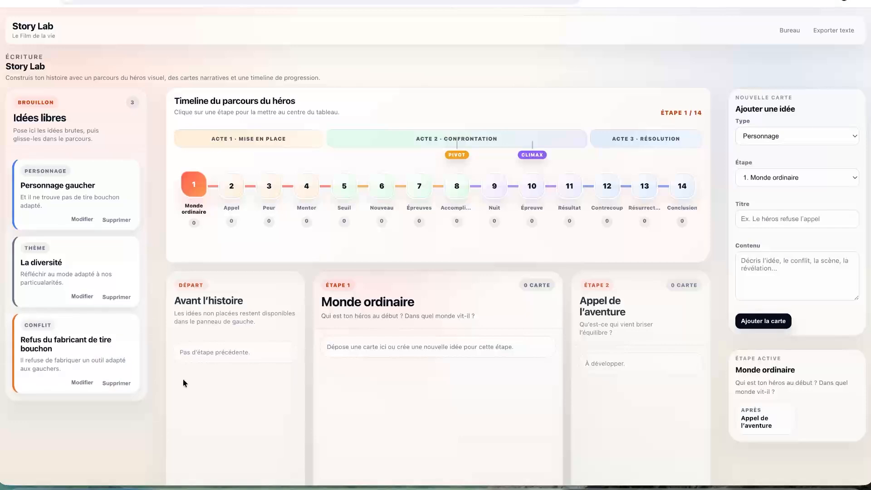
- Move the "Personnage gaucher" card from the free ideas into the Avant l'histoire column
scroll(368, 358, down, 1)
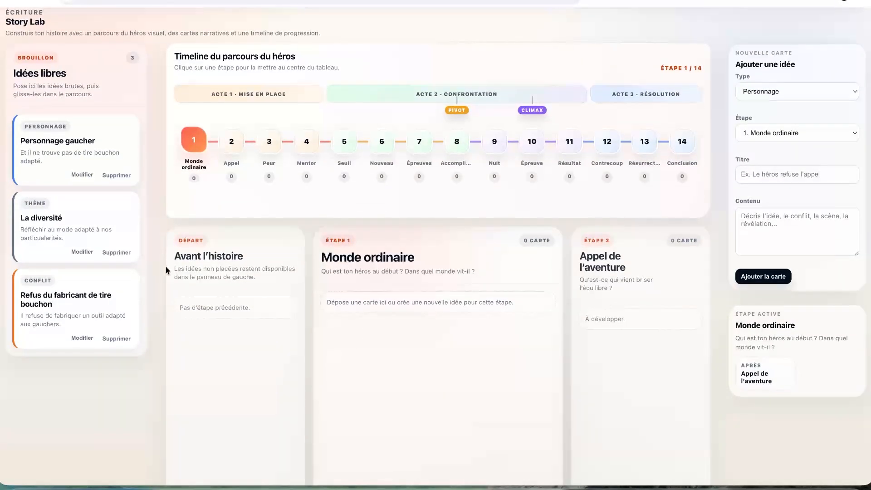
drag(76, 153, 238, 311)
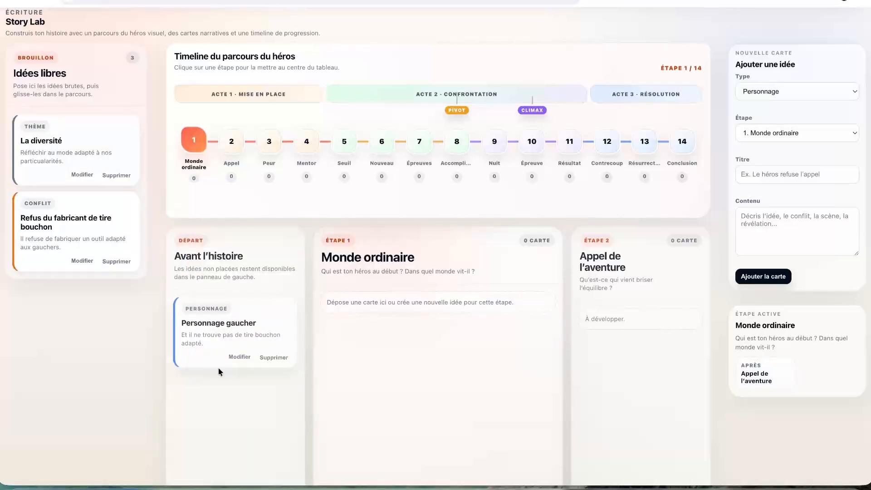
mouse_move(243, 348)
mouse_down()
mouse_move(663, 382)
mouse_move(388, 358)
mouse_move(231, 359)
mouse_up()
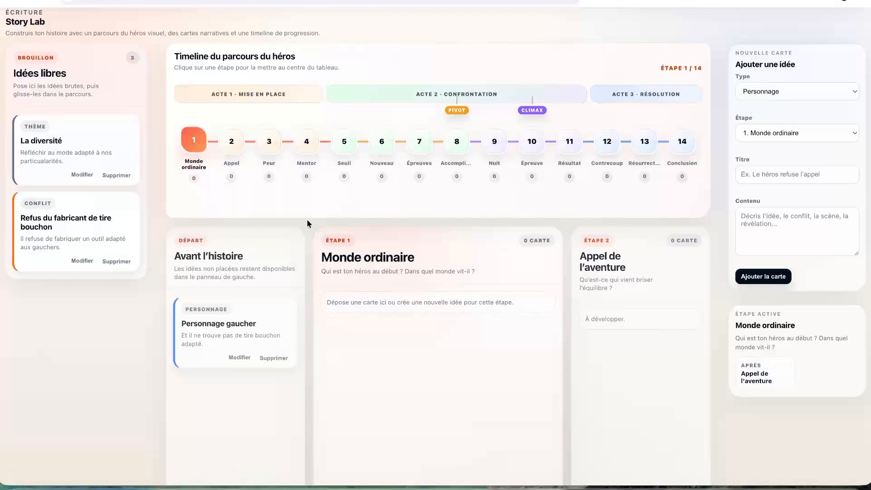
- Read the explanations of the Monde ordinaire and Appel stages on the timeline
mouse_move(195, 149)
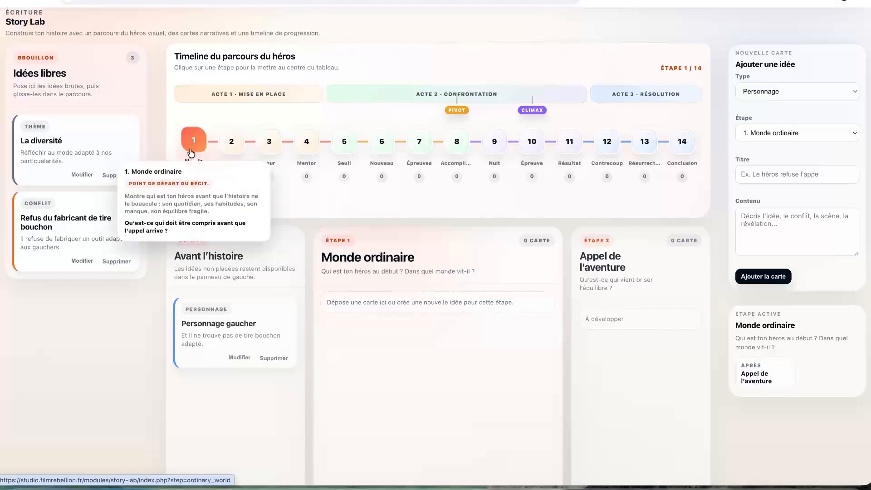
mouse_move(238, 145)
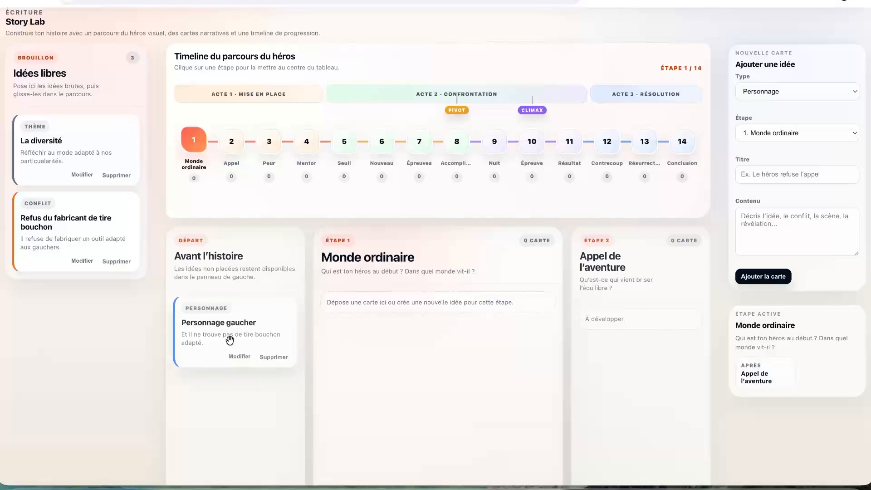
- Replace the "Personnage gaucher" card's content with "etil faut sa vie" and save the card
click(239, 357)
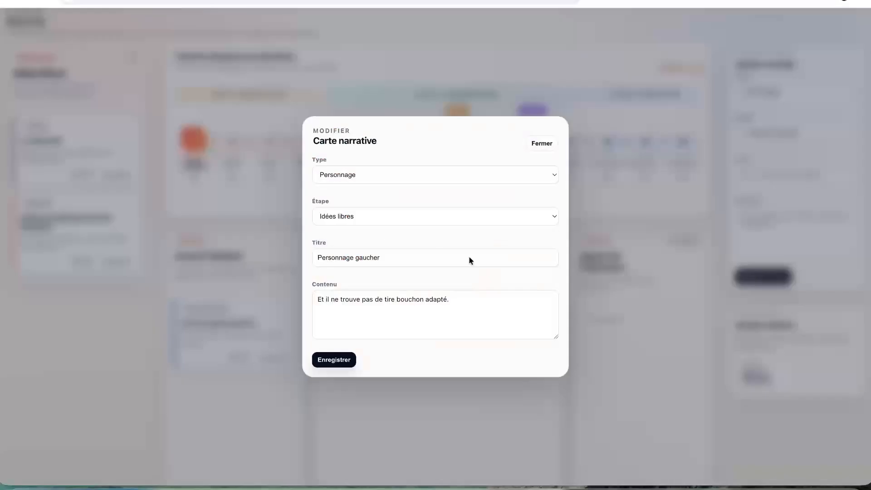
drag(487, 301, 265, 298)
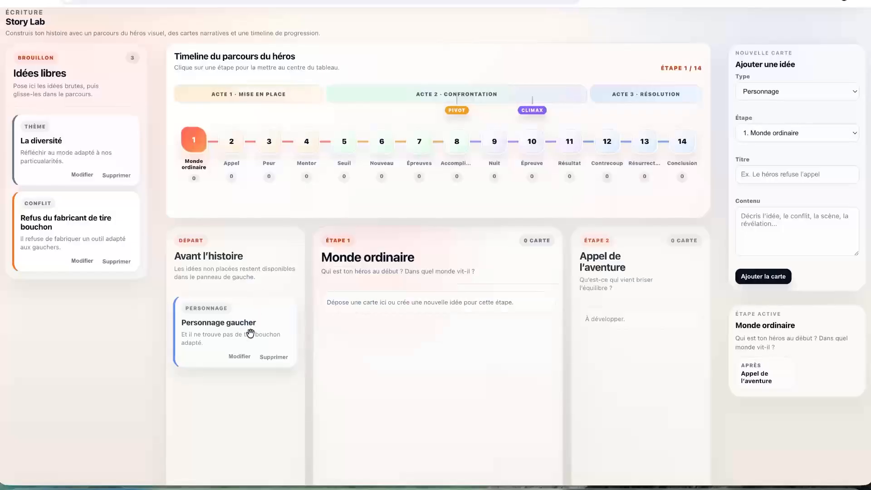
click(241, 354)
click(447, 299)
key(super+a)
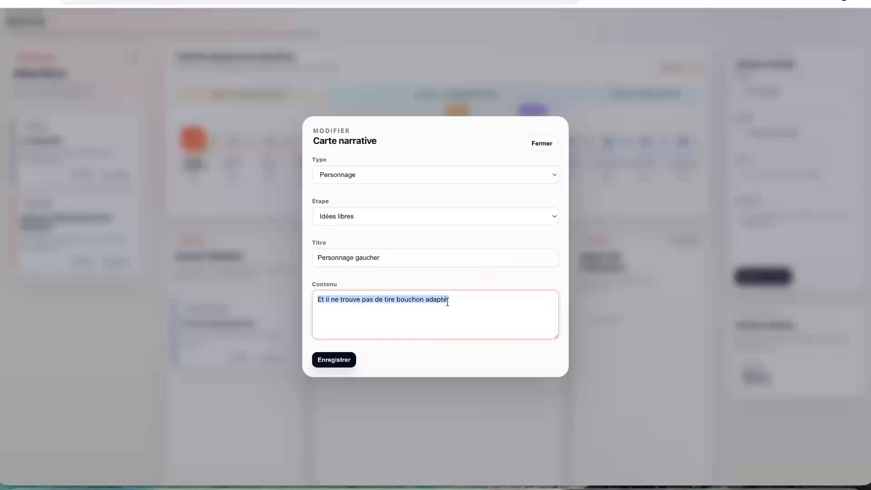
text(etil faut sa vie)
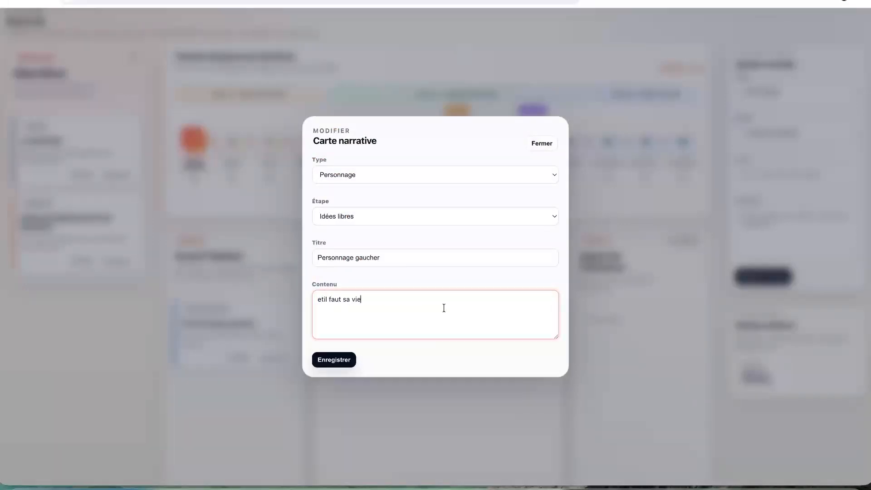
click(332, 362)
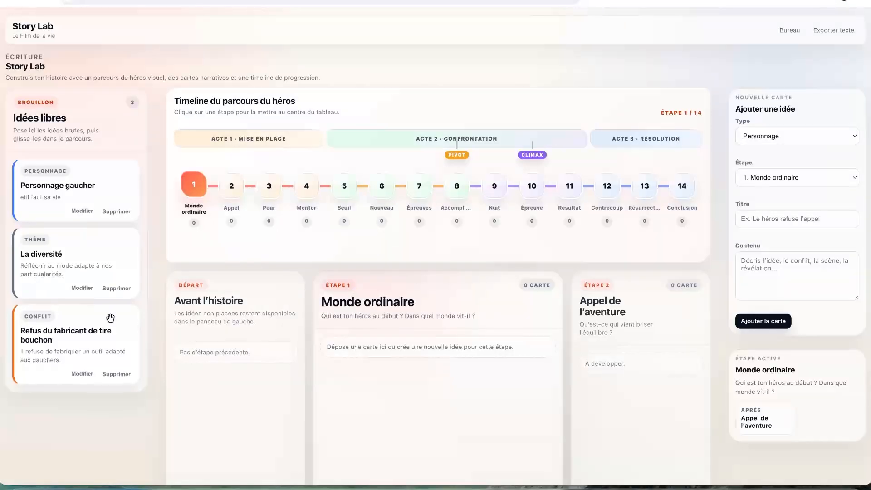
- Try to move the "Personnage gaucher" card into the Avant l'histoire column, checking it by switching to the Appel stage and back to Monde ordinaire
drag(51, 180, 213, 370)
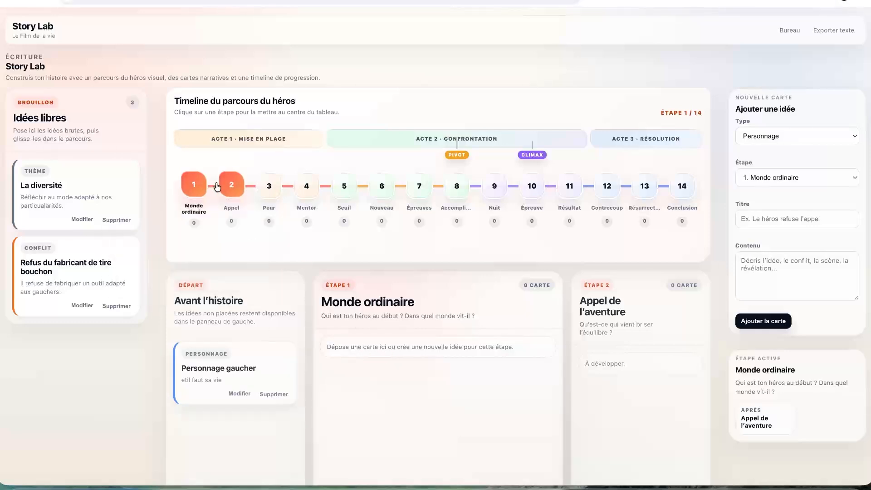
click(236, 184)
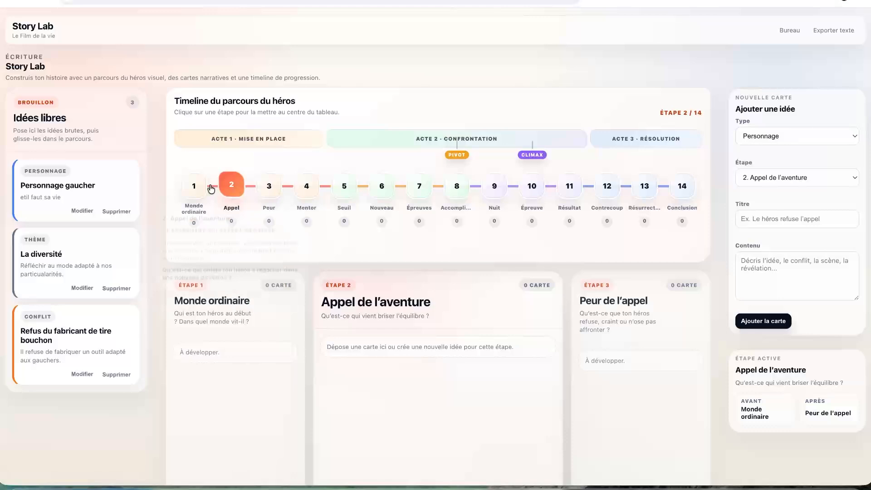
click(188, 181)
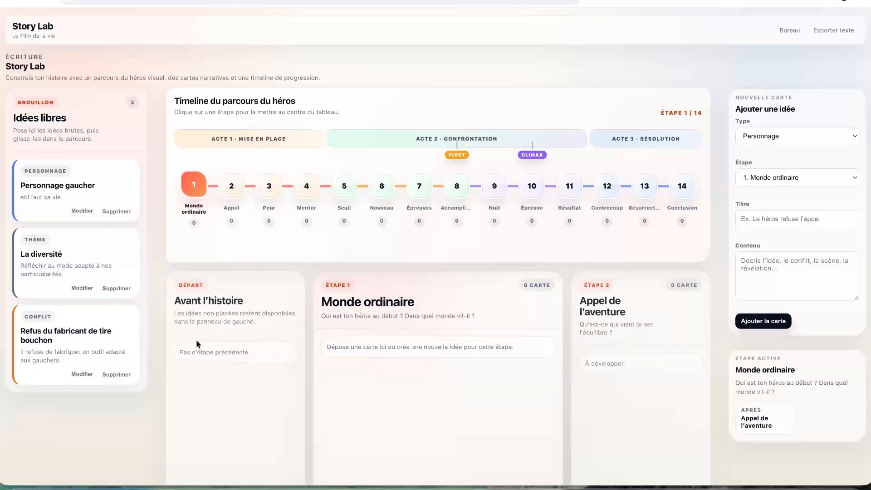
- Move the "Personnage gaucher" card from the free ideas into stage 1, Monde ordinaire, and check its placement from the Appel stage
drag(66, 199, 390, 355)
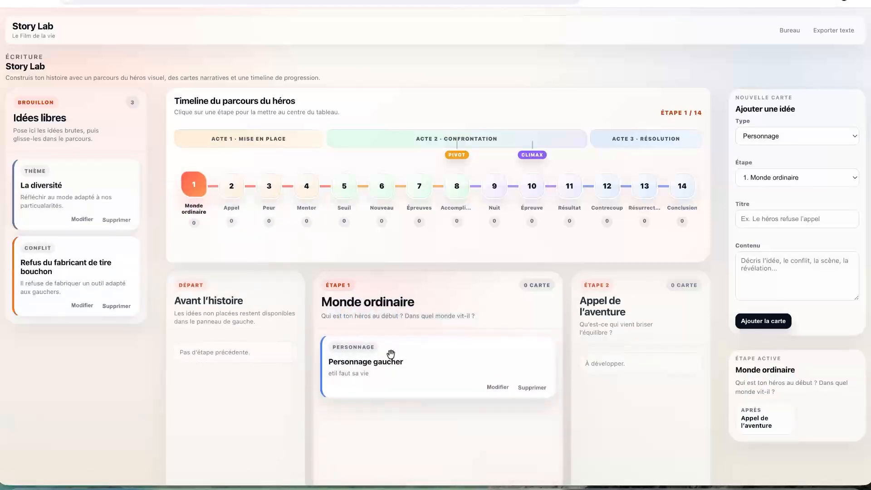
click(232, 186)
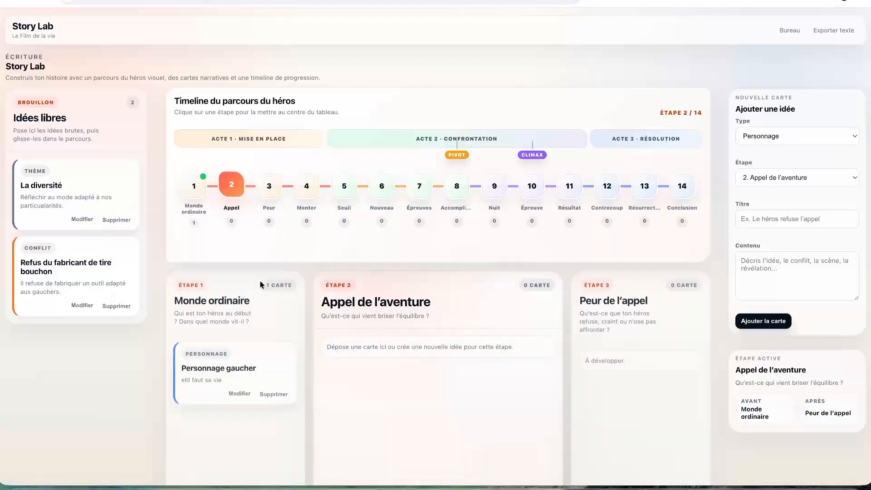
click(753, 412)
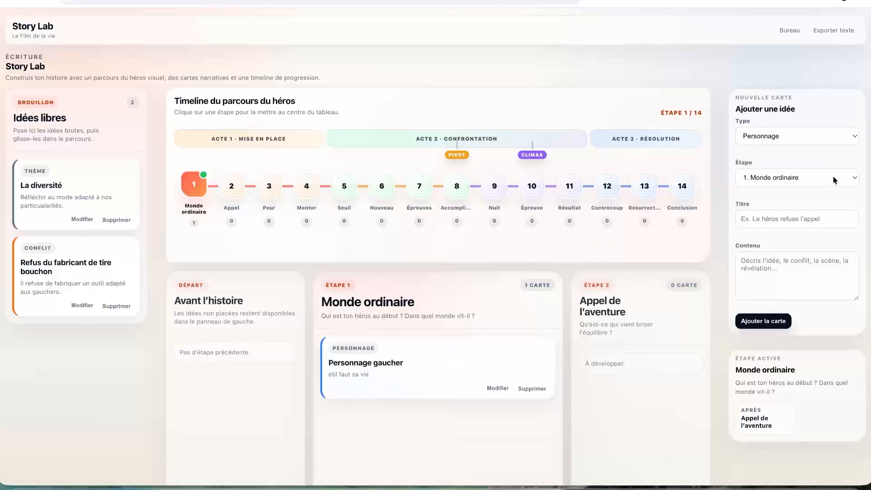
- Set up a new Obstacle card for stage 2, Appel de l'aventure, titled "On lui offre une bouteille de vin"
click(800, 133)
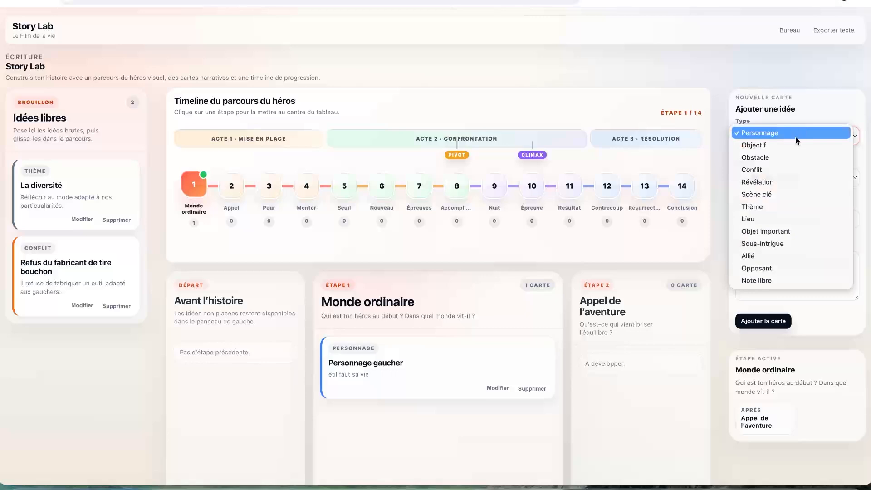
click(786, 158)
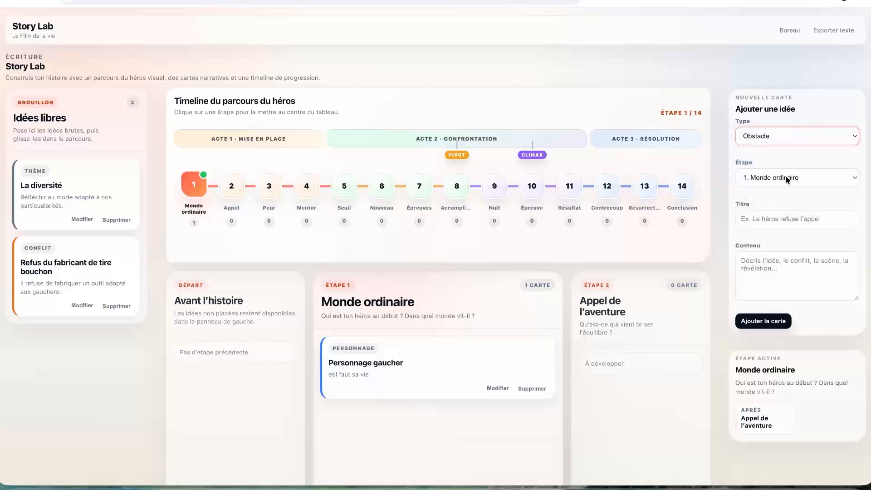
click(786, 178)
click(781, 186)
click(775, 218)
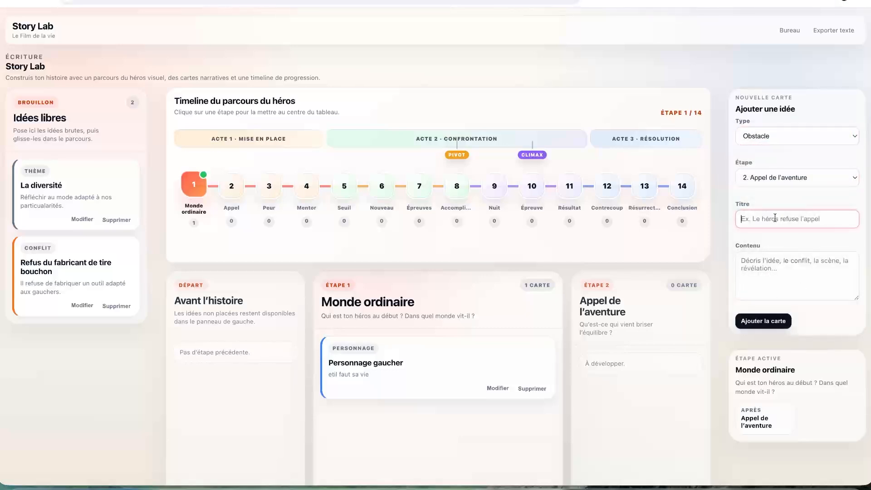
text(On)
- Enter "Il n'arrive pas àl'ouvrir" as the obstacle card's content and add the card
click(781, 262)
text(Il n'arrive pas àl'ouvrir)
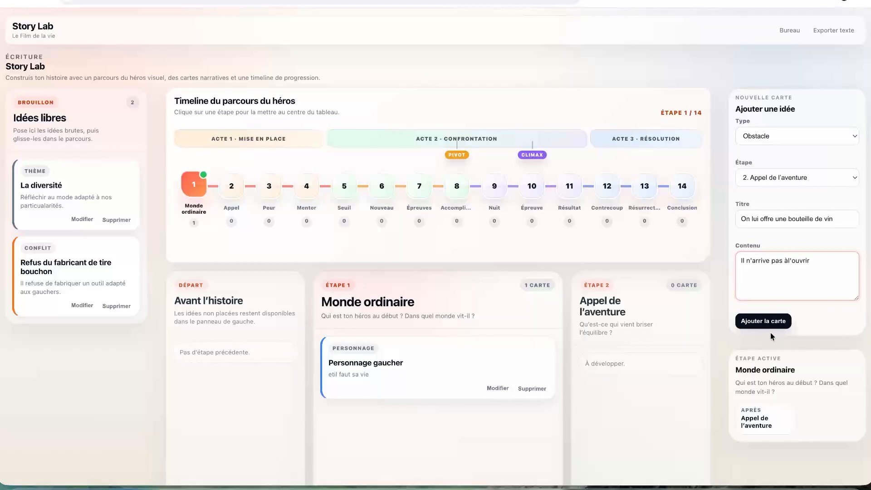
click(763, 320)
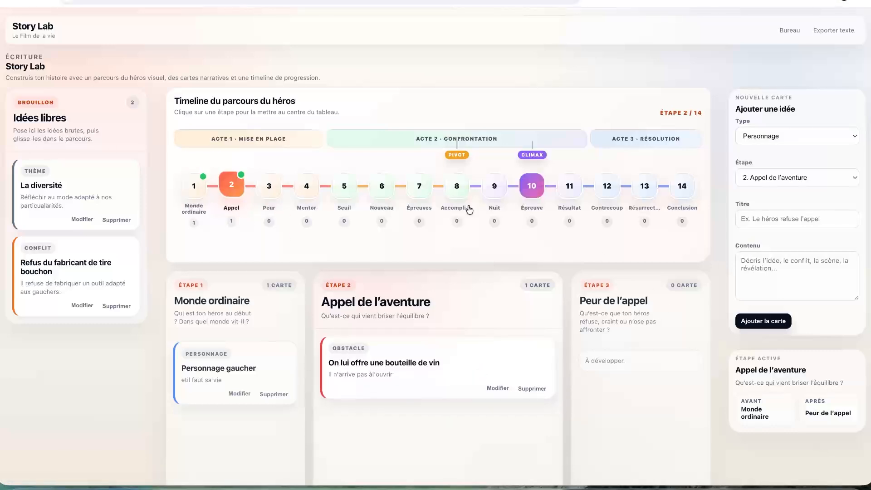
- Move the "Refus du fabricant de tire bouchon" card from the free ideas into stage 7, Épreuves
mouse_move(278, 212)
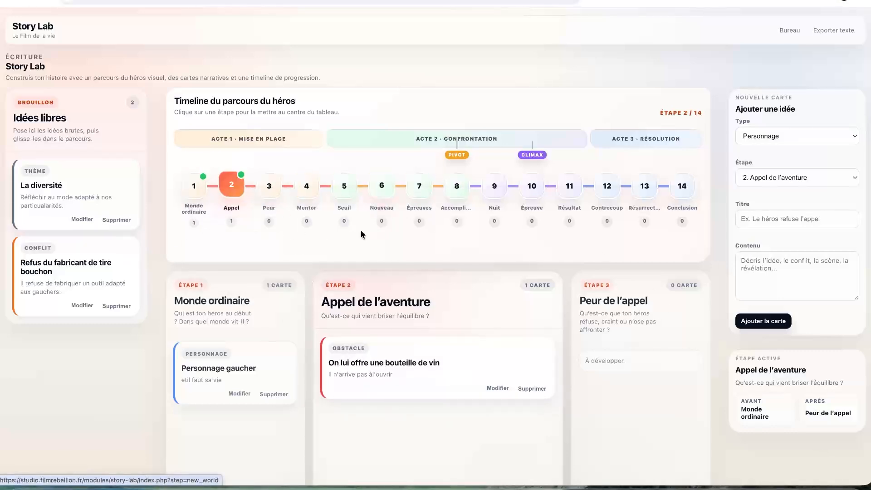
click(415, 193)
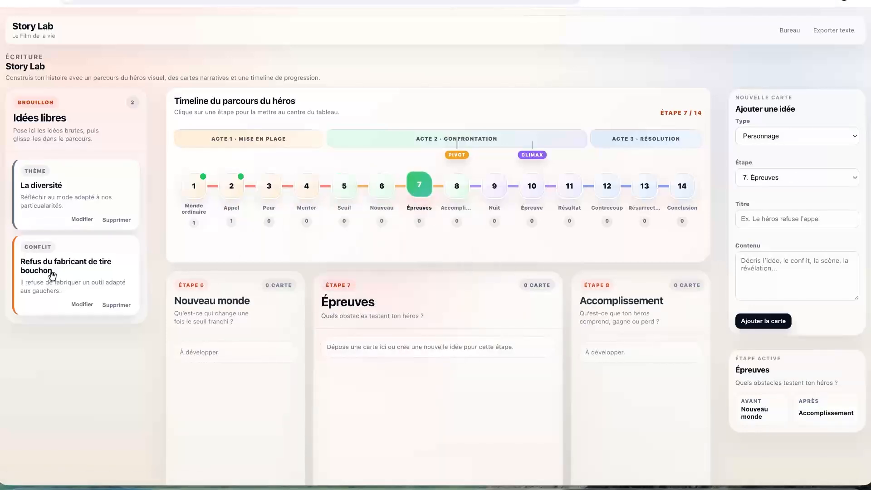
drag(92, 281, 379, 368)
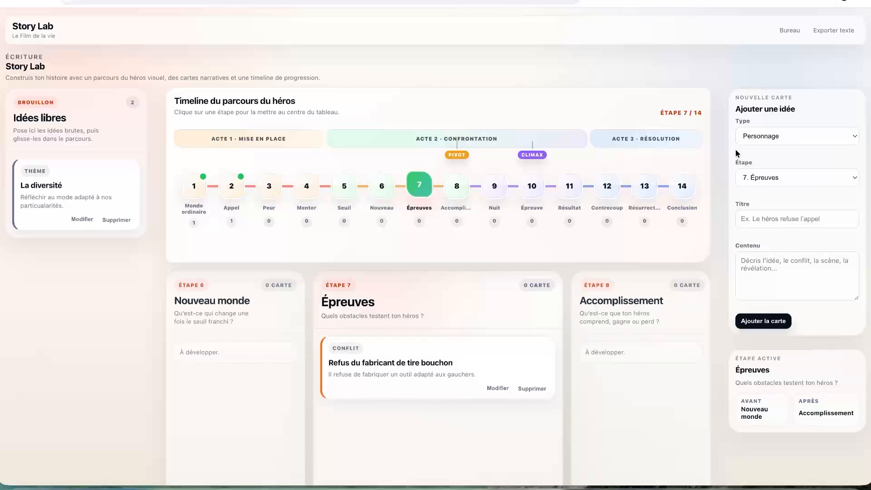
- Set up a new Scène clé card for stage 8, Accomplissement, titled "Fabrique son outil"
click(769, 131)
click(768, 193)
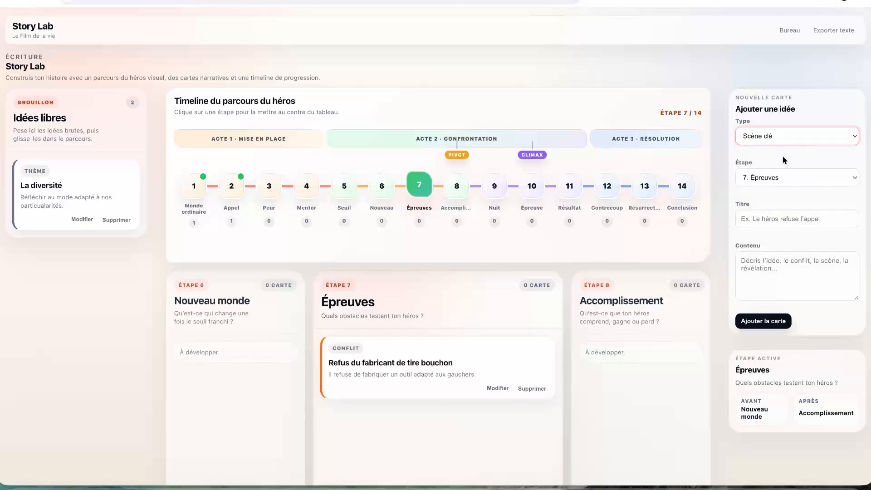
click(777, 181)
click(772, 187)
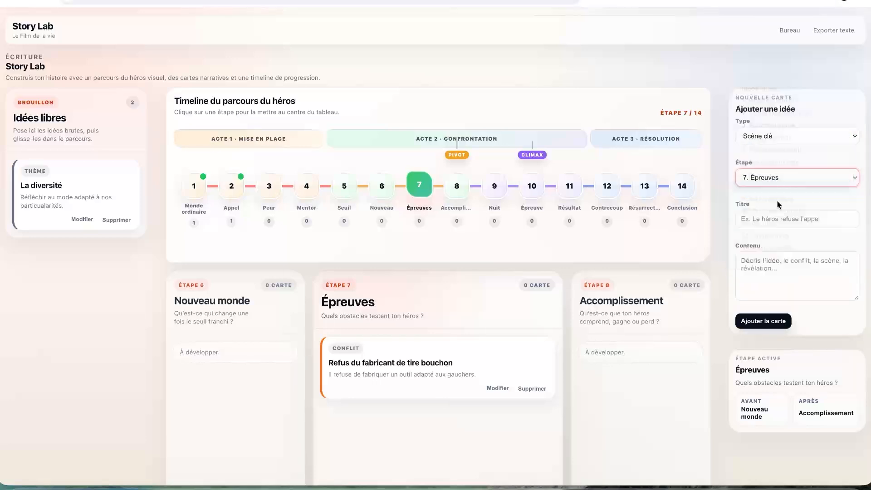
click(781, 219)
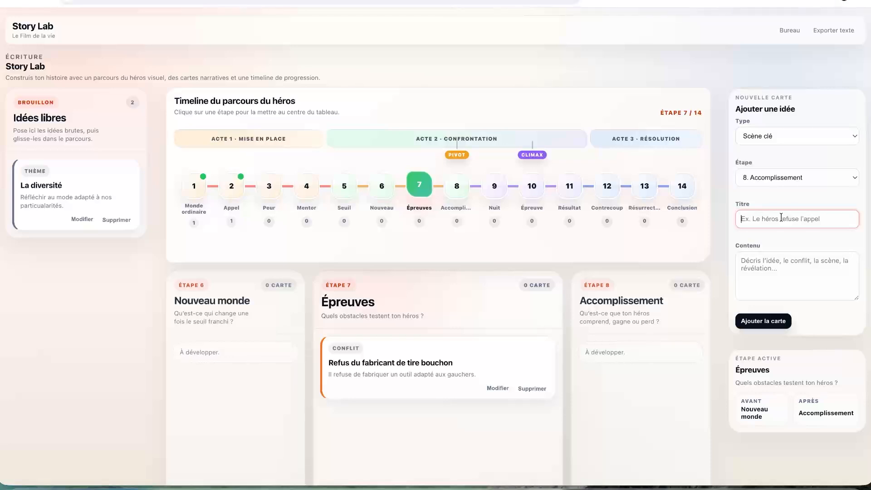
text(Fabrique son outil)
- Enter "Il fabrique un tire bouchon pour gauchers" as the key scene card's content and add the card
key(Tab)
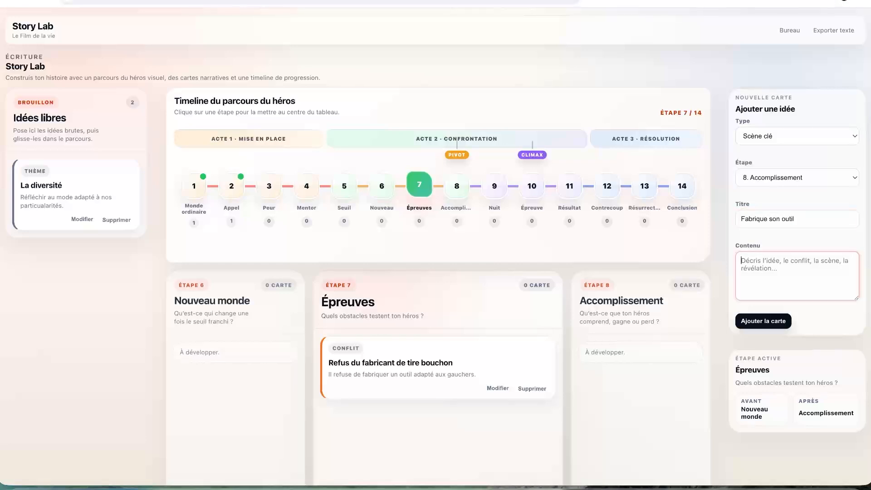
text(Il fabrique un tir)
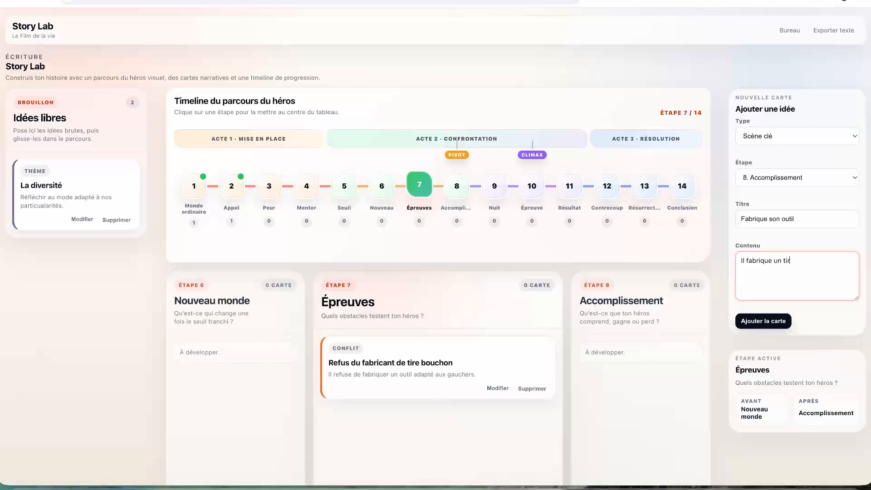
text(e bouchon pour gauchers)
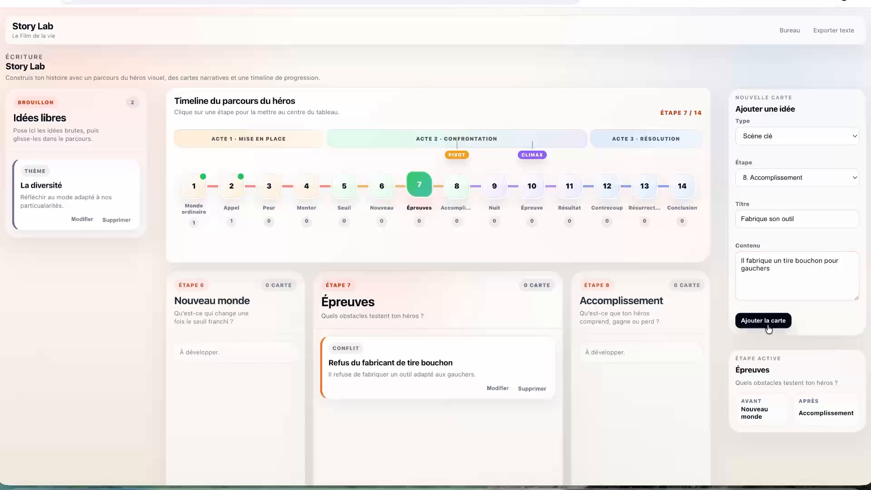
click(764, 321)
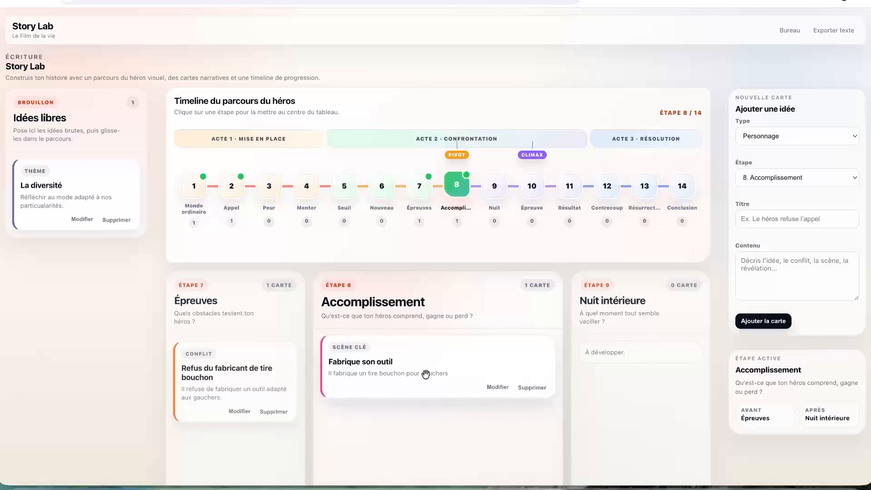
- Move the "Fabrique son outil" card from Accomplissement back to the free ideas, and from there into stage 11, Résultat
drag(426, 374, 75, 156)
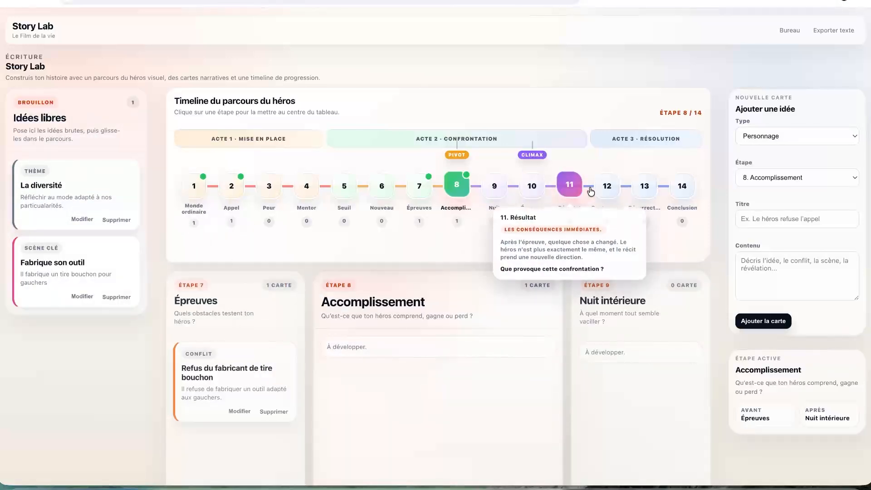
click(608, 190)
click(568, 186)
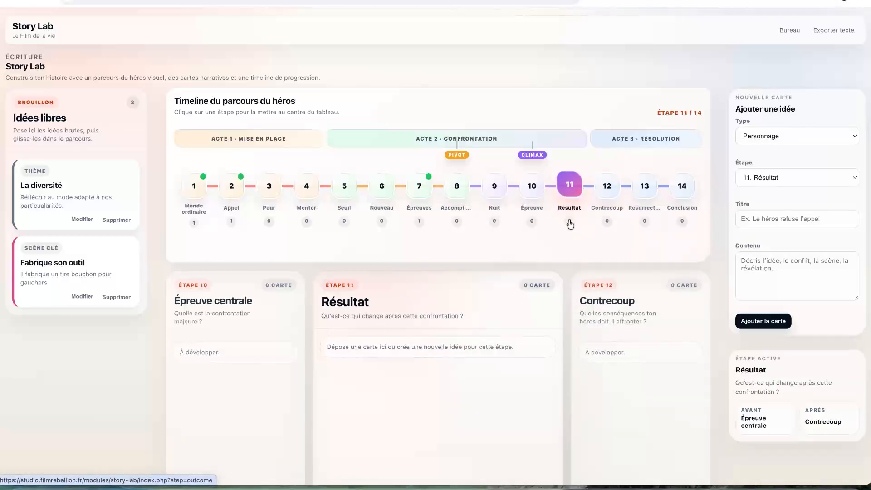
drag(59, 254, 416, 362)
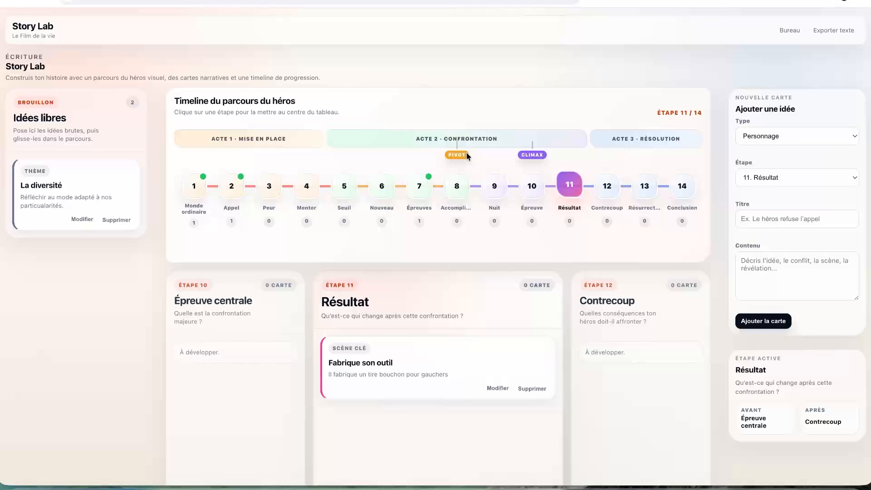
- Export the story as text and save it as story-lab-2.txt in another folder
mouse_move(422, 187)
click(836, 31)
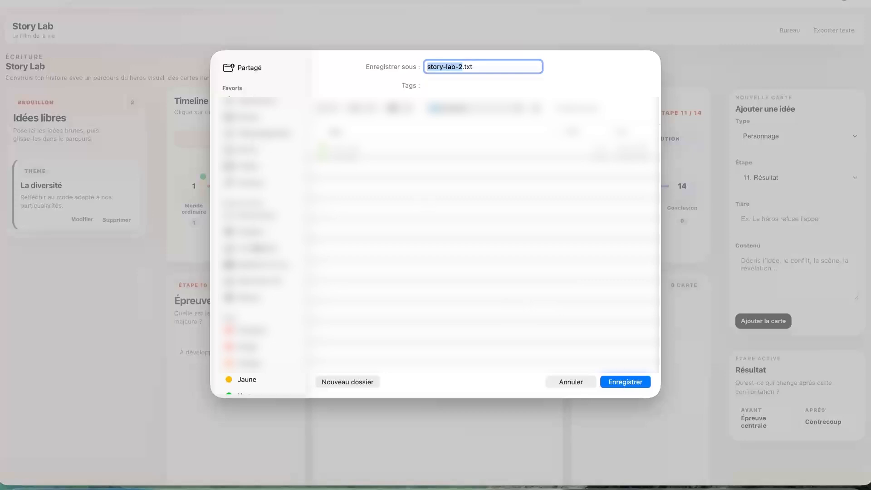
click(259, 229)
double_click(342, 171)
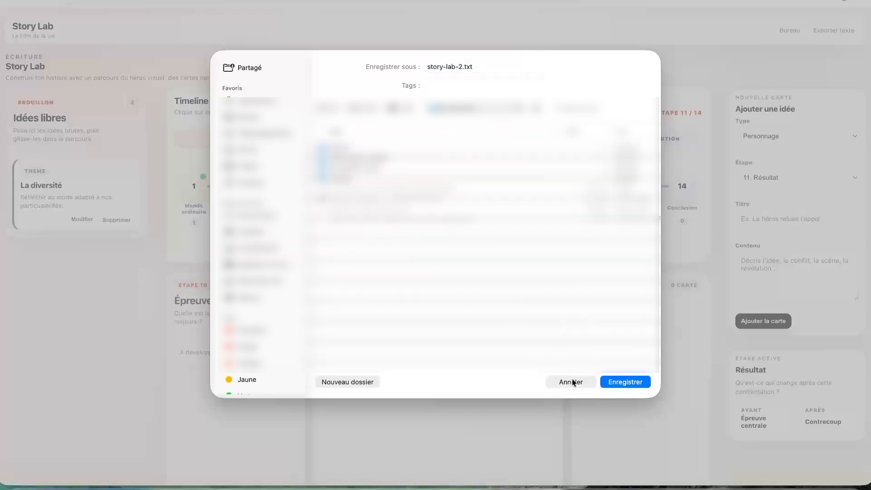
click(608, 382)
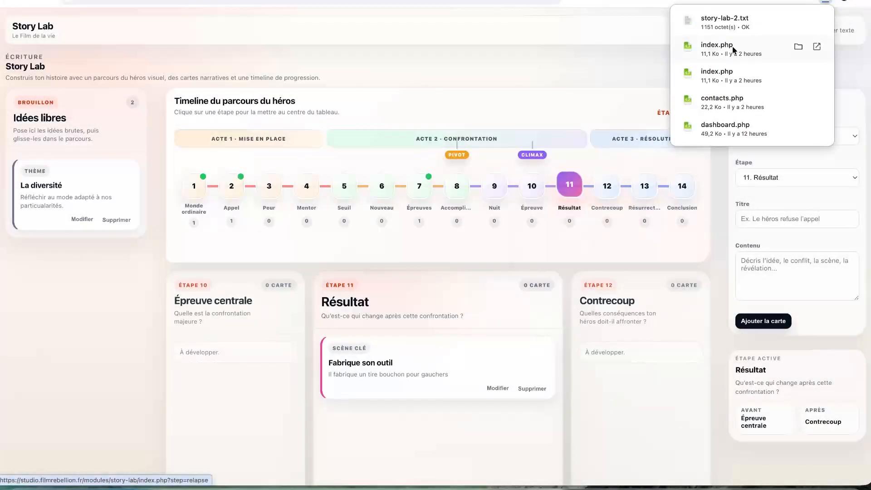
- Open the exported story-lab-2.txt in an enlarged window and review the story outline, starting with the free ideas
click(735, 19)
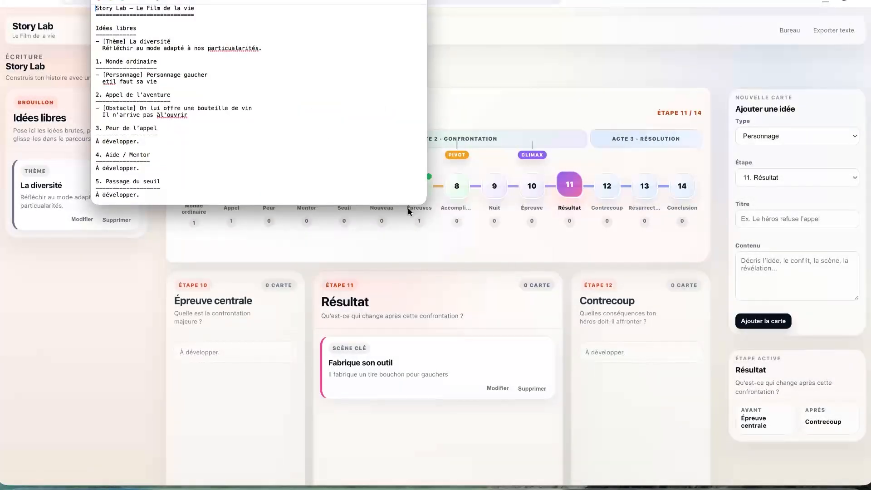
drag(426, 204, 522, 378)
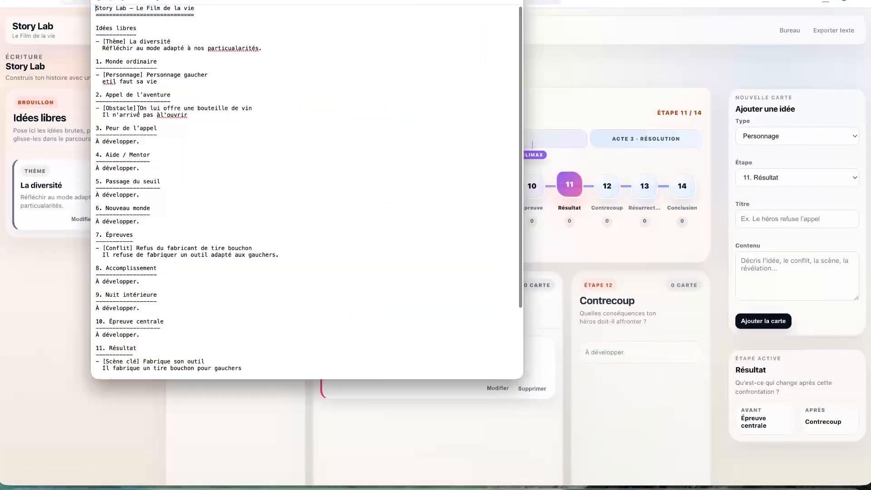
drag(96, 41, 166, 58)
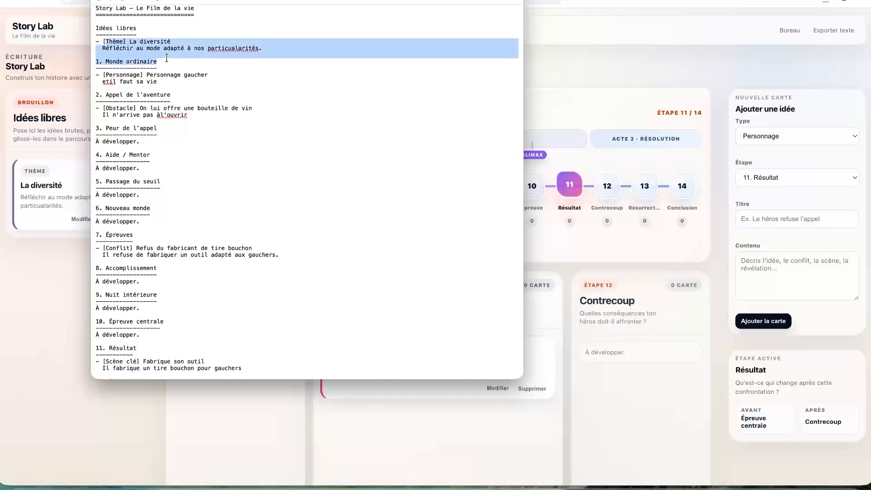
- Review the exported outline from stage 1, Monde ordinaire, through stage 14, Conclusion, and close the text file
click(168, 63)
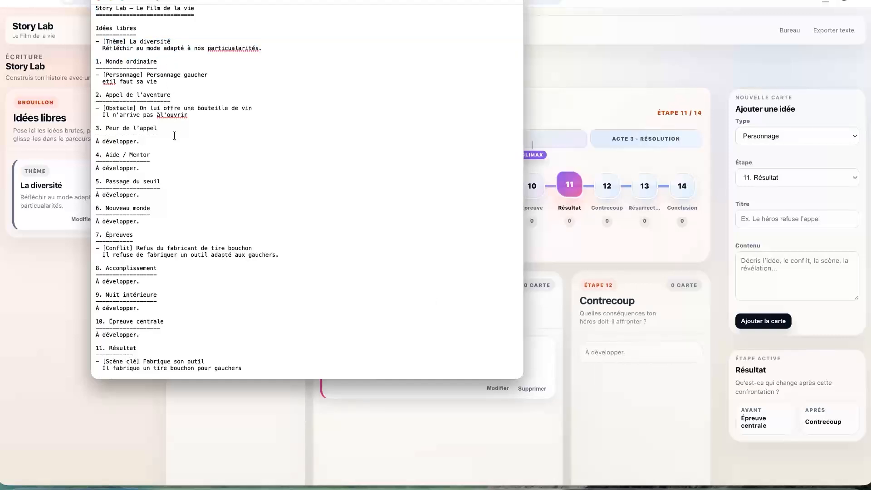
drag(150, 108, 188, 109)
scroll(173, 212, down, 4)
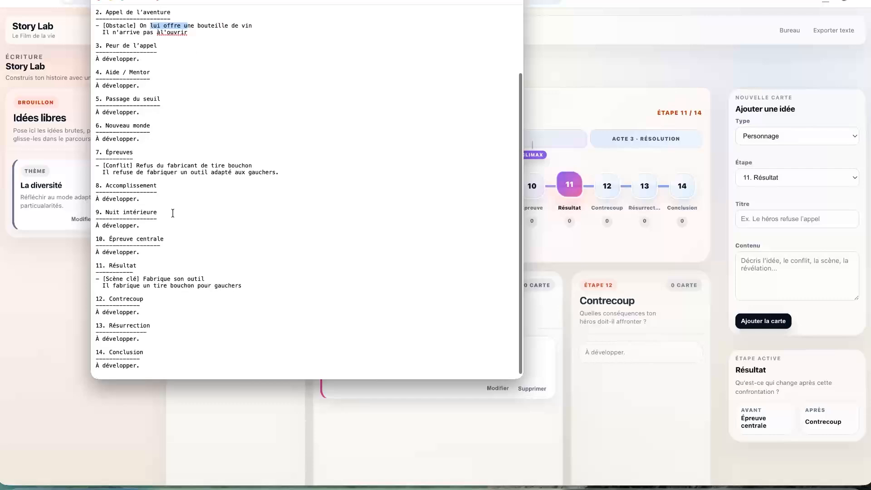
scroll(172, 212, up, 4)
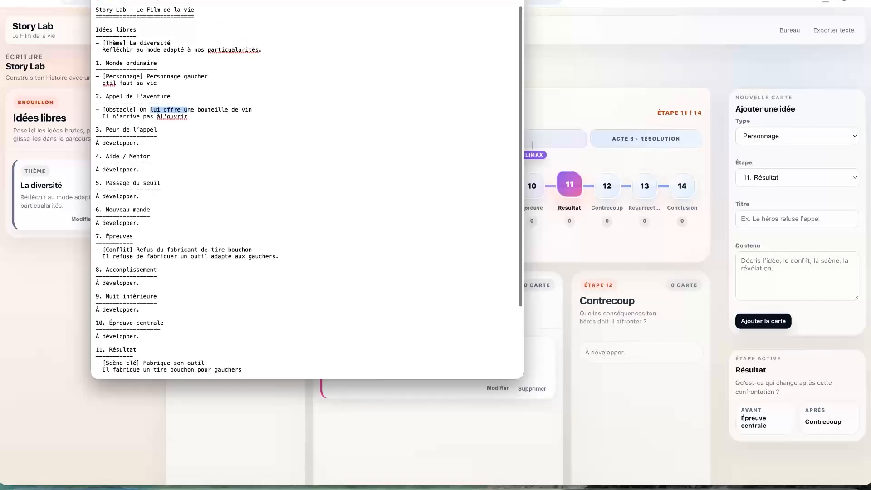
click(98, 1)
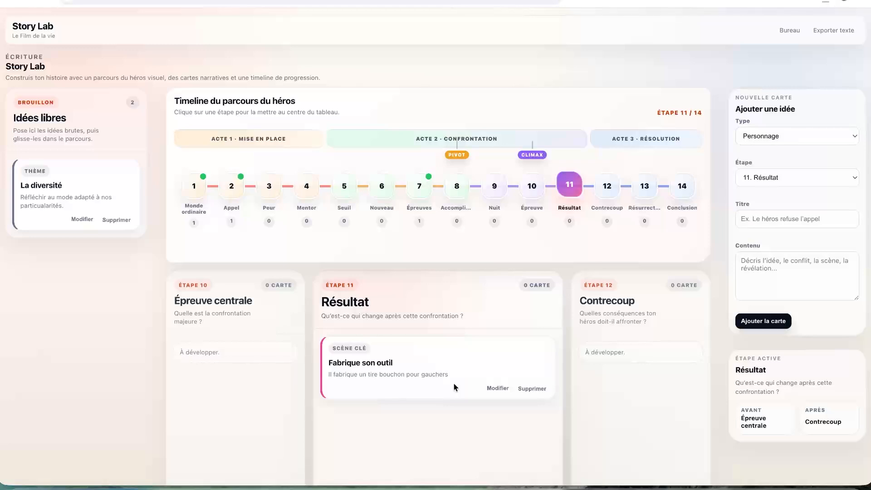
- Bring timeline stage 5, Passage du seuil, to the centre of the board, followed by stage 2, Appel de l'aventure
scroll(454, 384, down, 2)
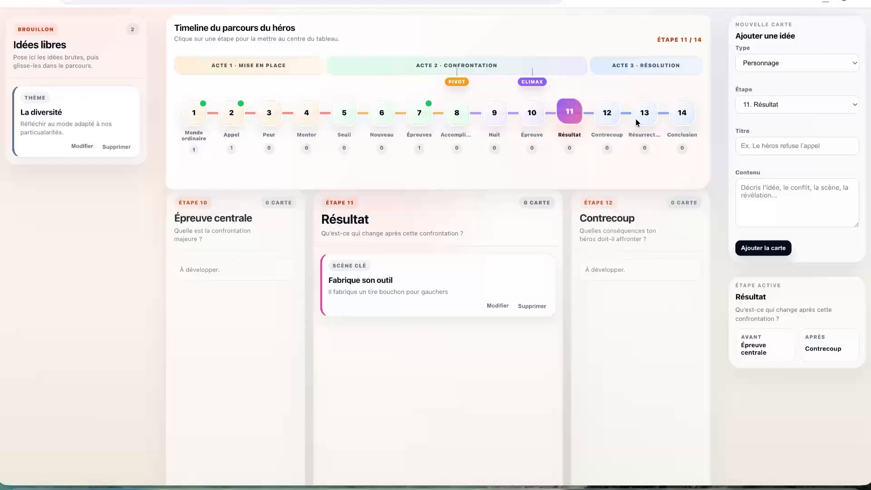
click(352, 109)
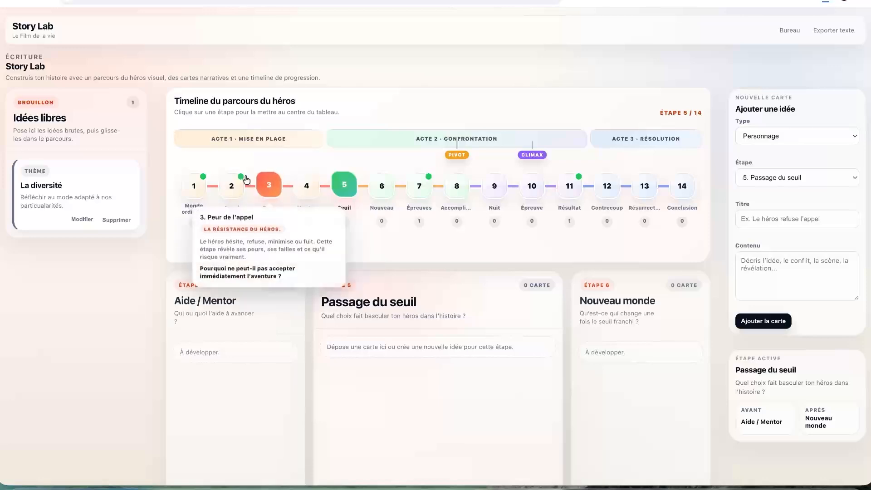
click(232, 182)
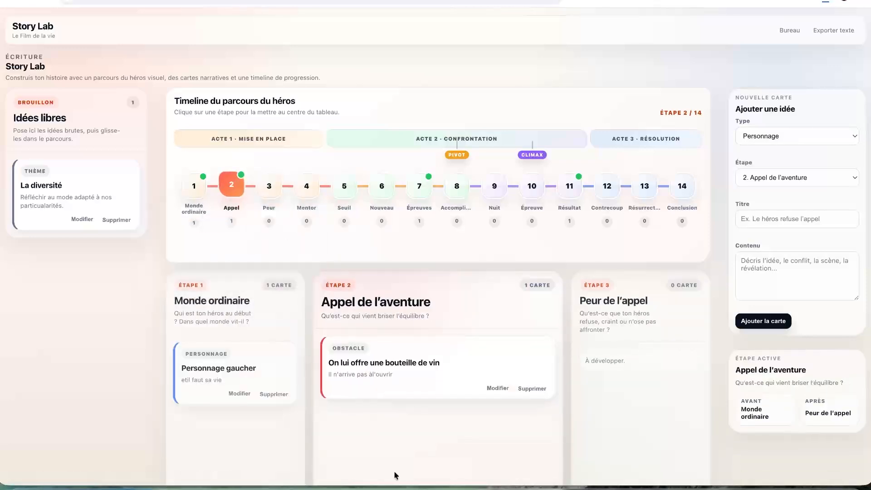